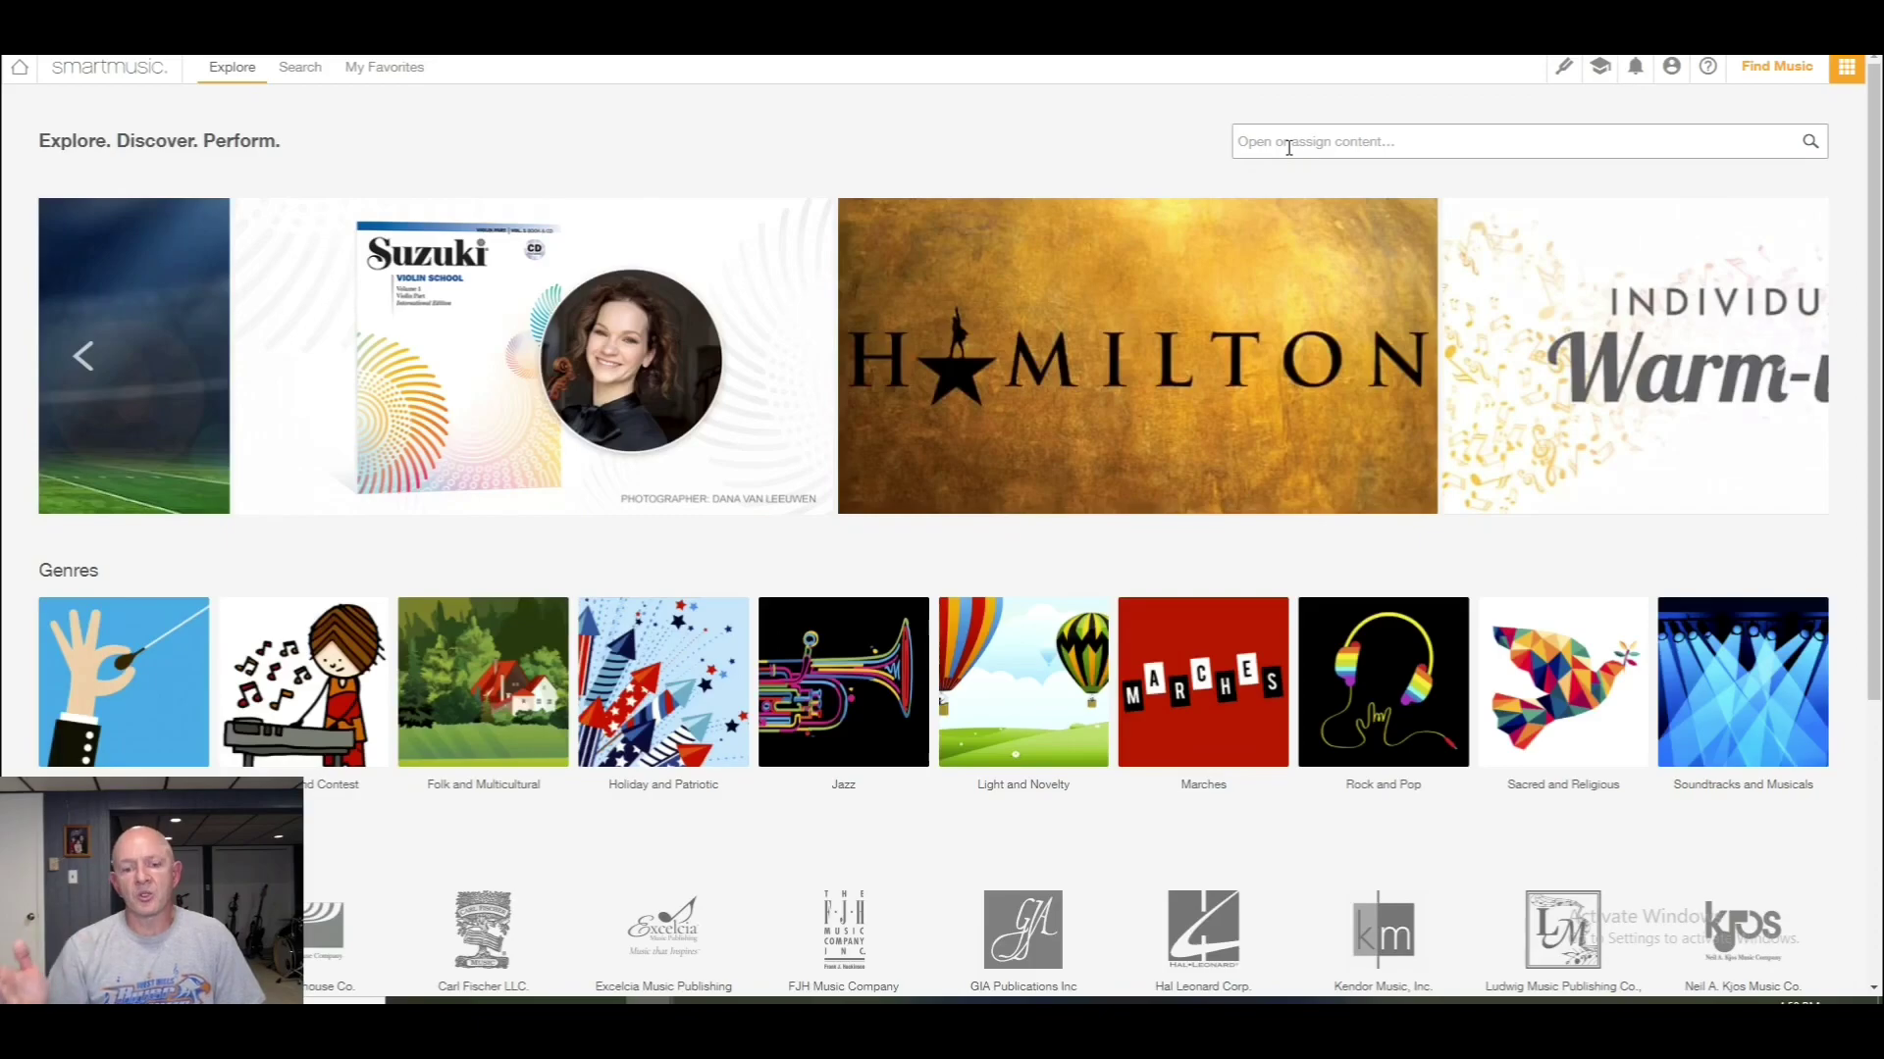
Step: Search the music library for "flex ensemble"
{"action": "left_click", "coordinate": [1289, 147]}
{"action": "type", "text": "fle"}
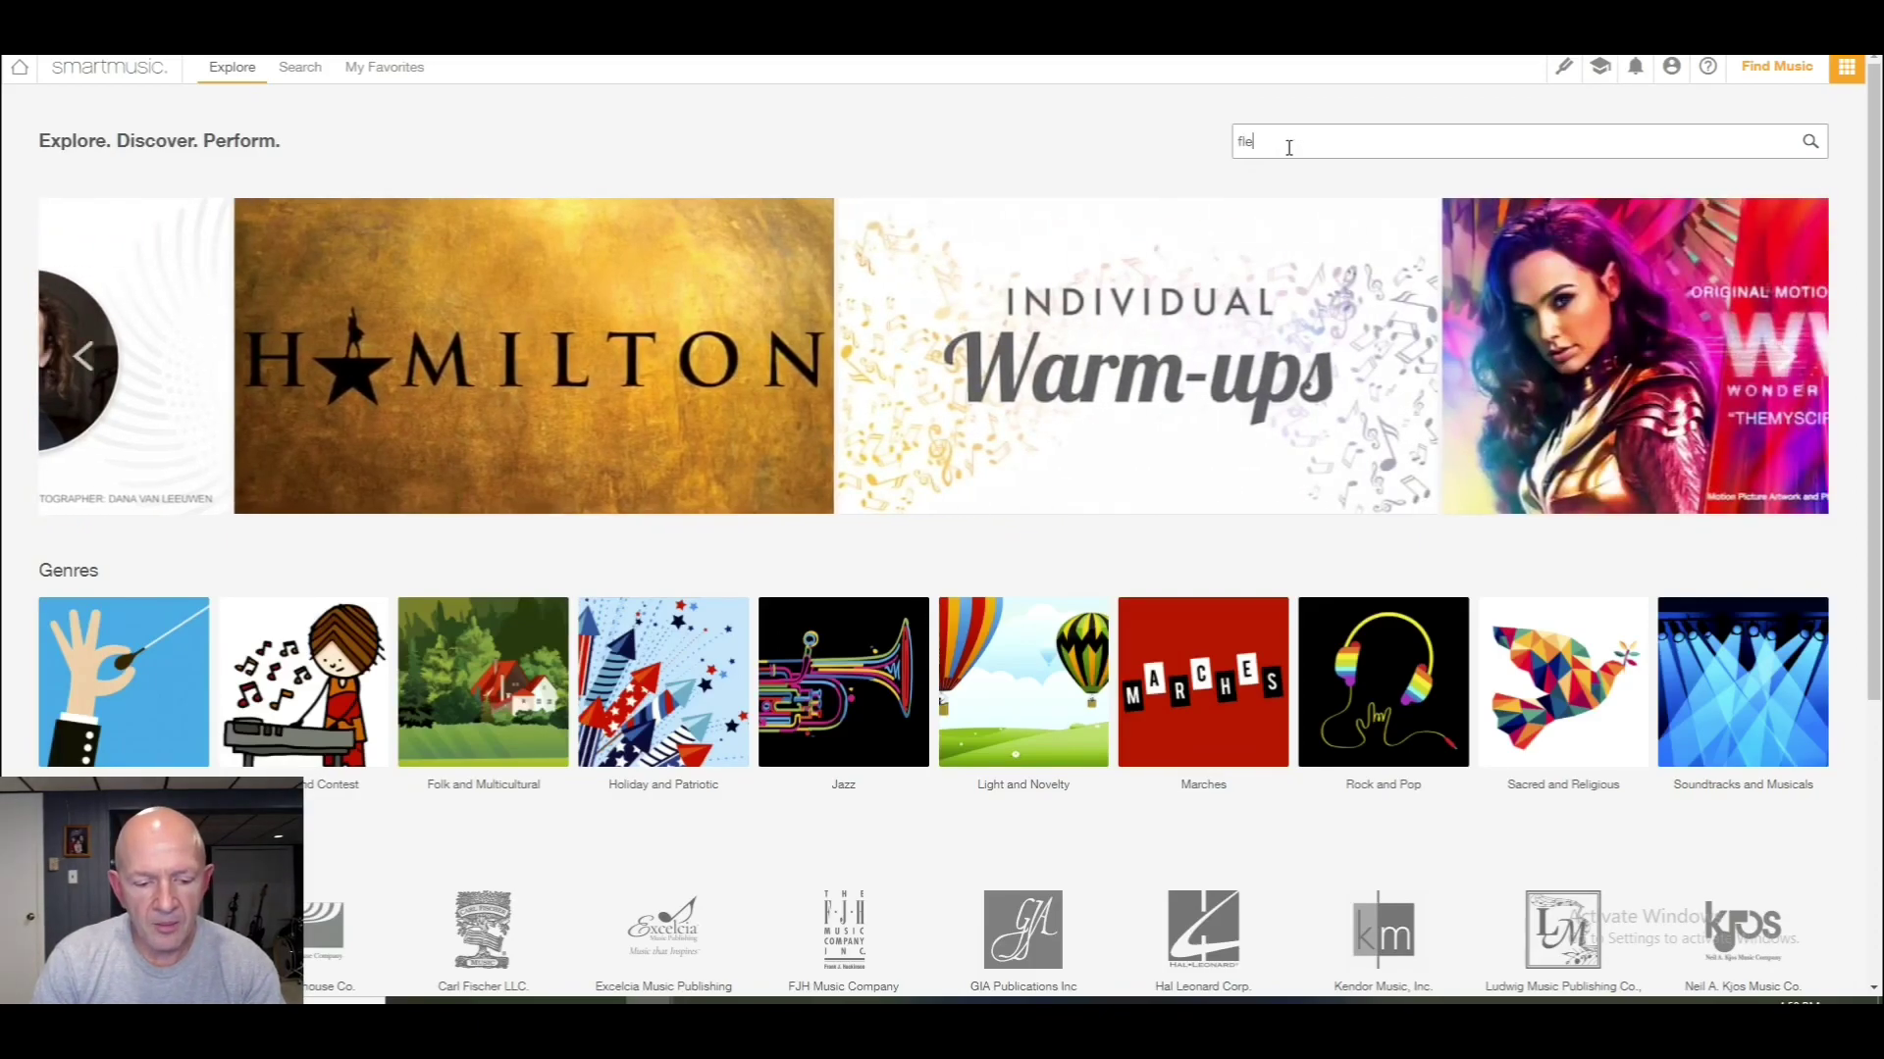
{"action": "type", "text": "x ensemble"}
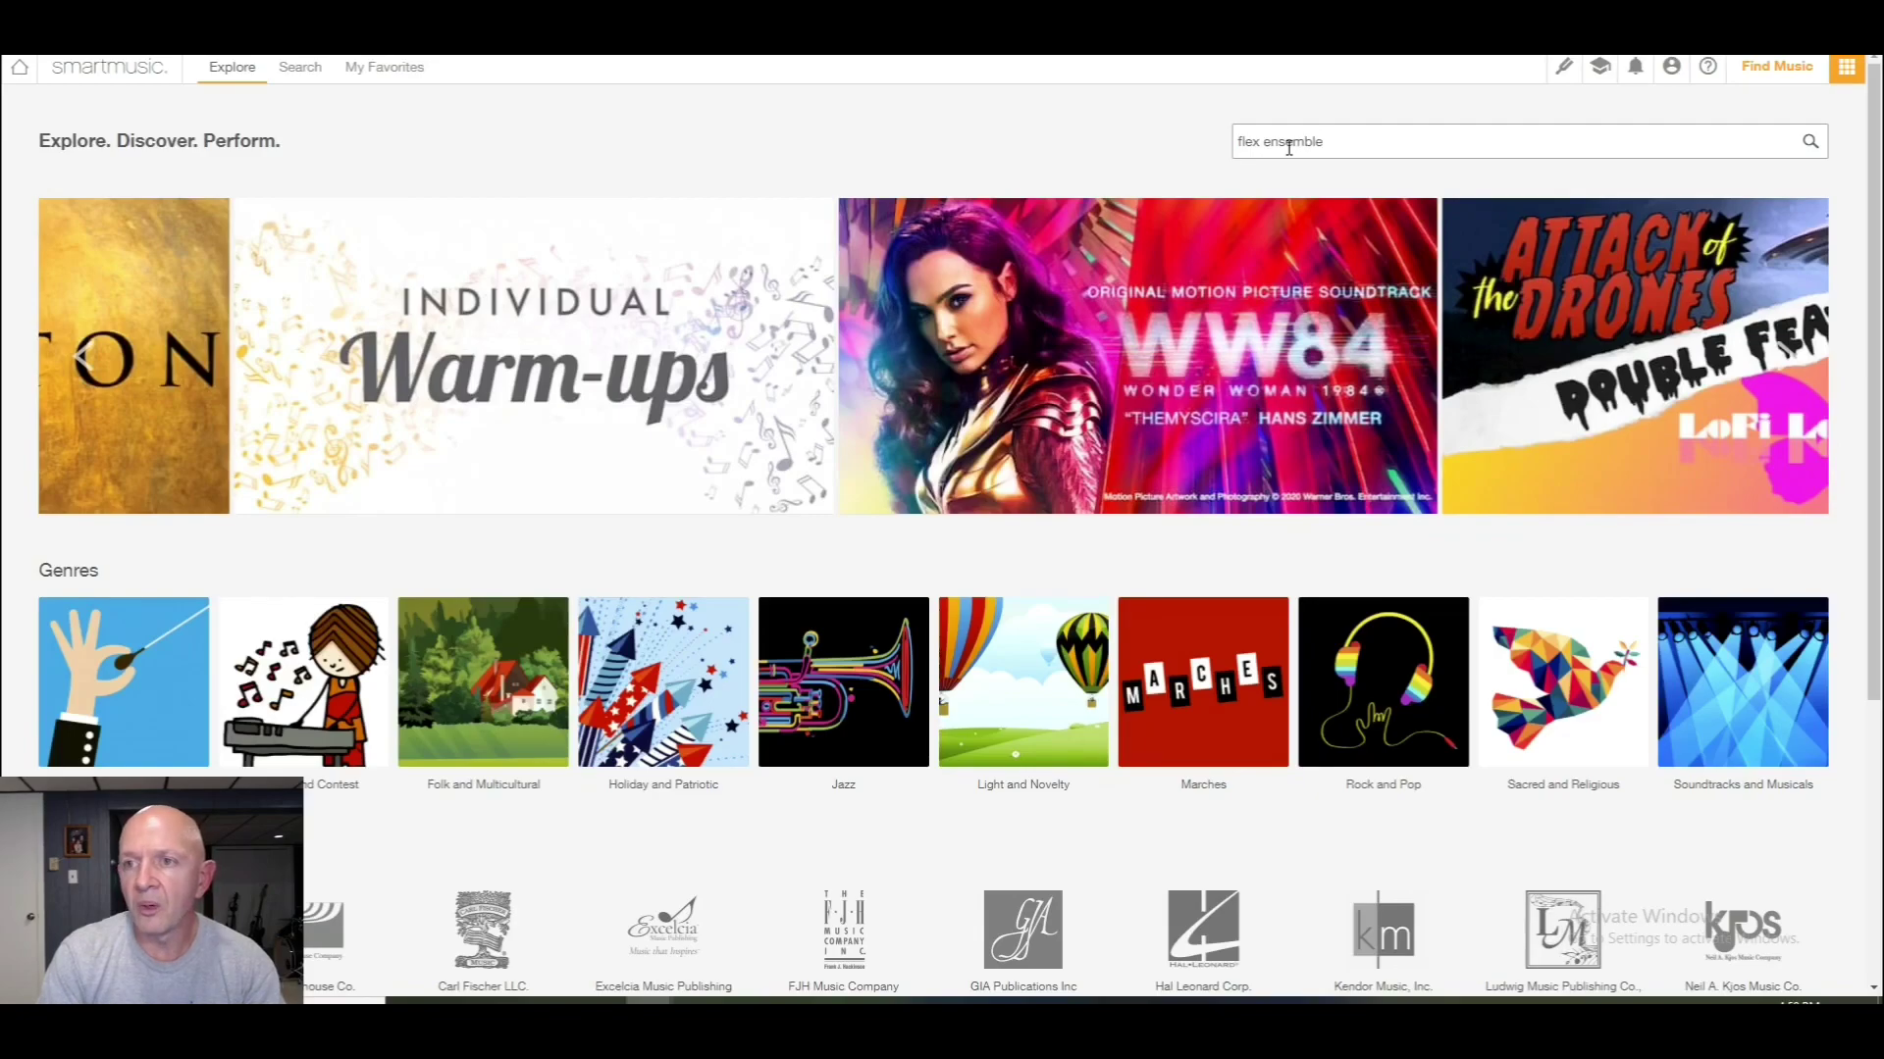
{"action": "key", "text": "Return"}
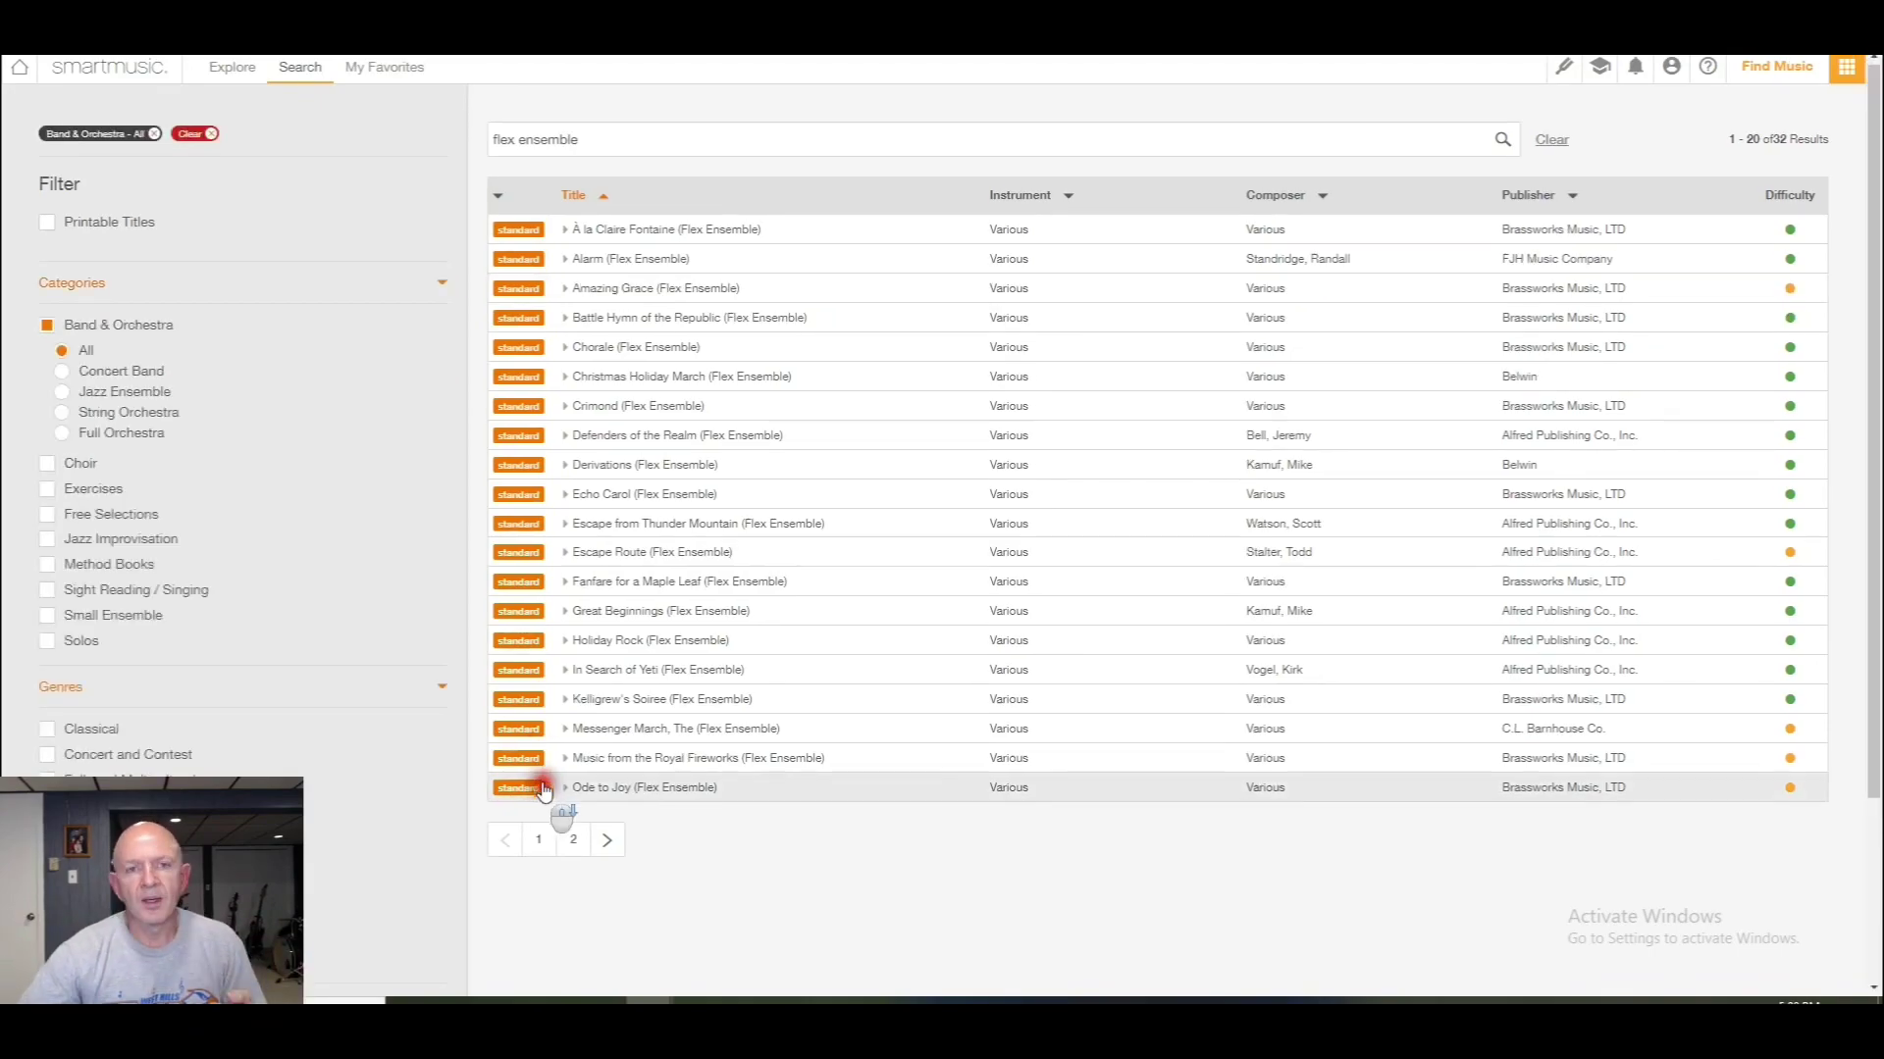
Step: Look through the flex ensemble titles and expand the Difficulty filter options
{"action": "scroll", "coordinate": [576, 785], "scroll_direction": "down", "scroll_amount": 2}
{"action": "scroll", "coordinate": [636, 808], "scroll_direction": "up", "scroll_amount": 2}
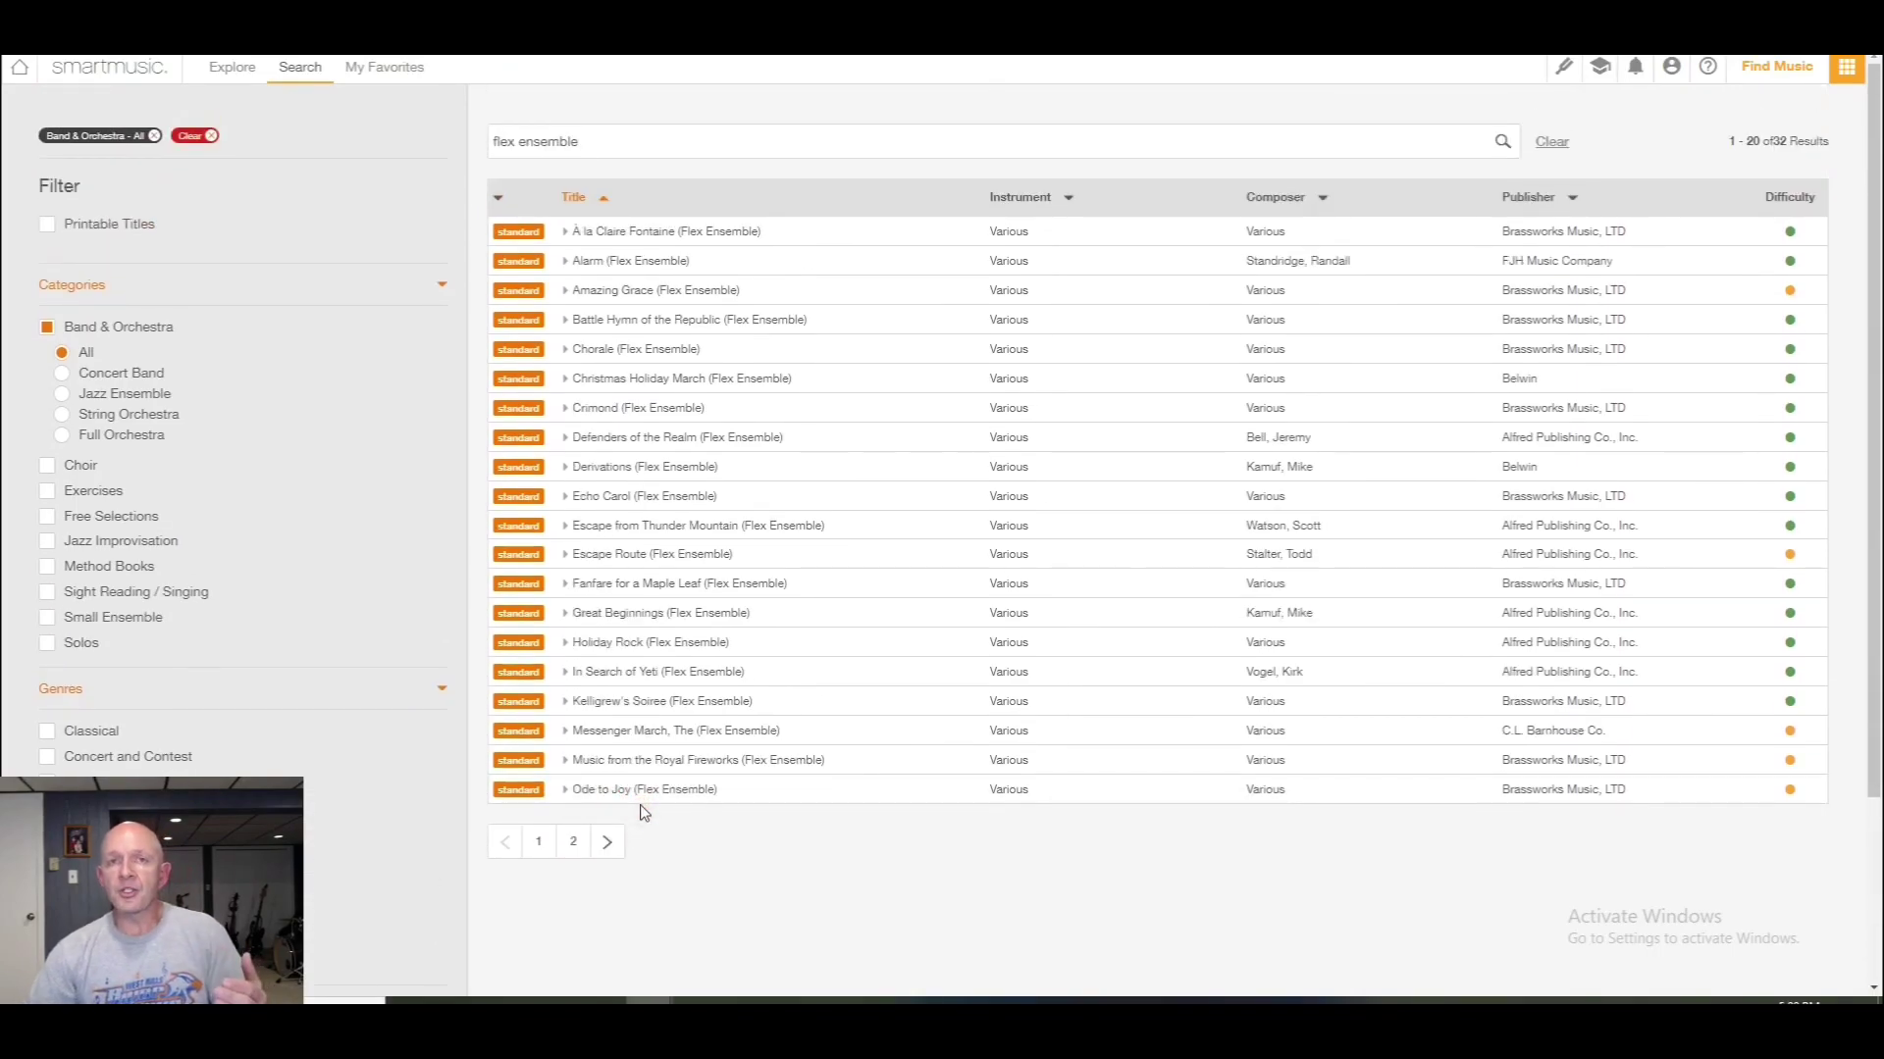
{"action": "scroll", "coordinate": [590, 810], "scroll_direction": "down", "scroll_amount": 2}
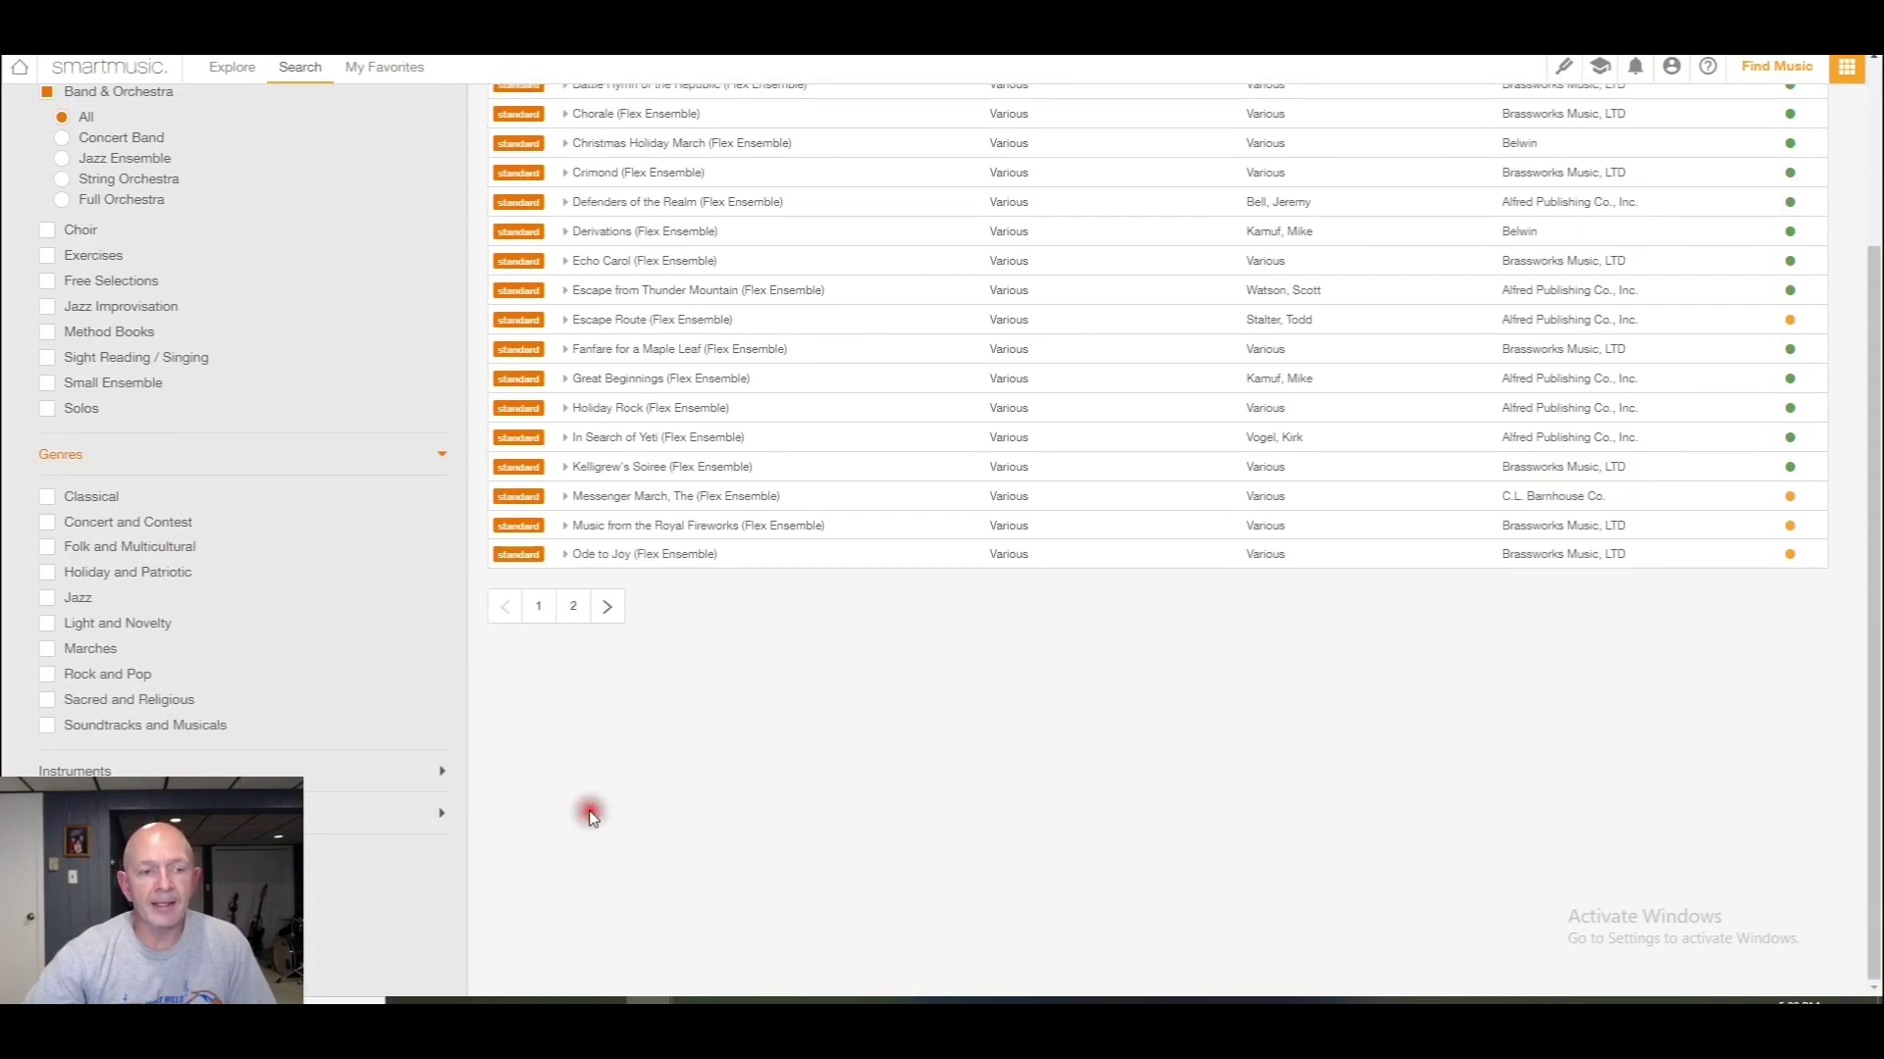
{"action": "left_click", "coordinate": [441, 810]}
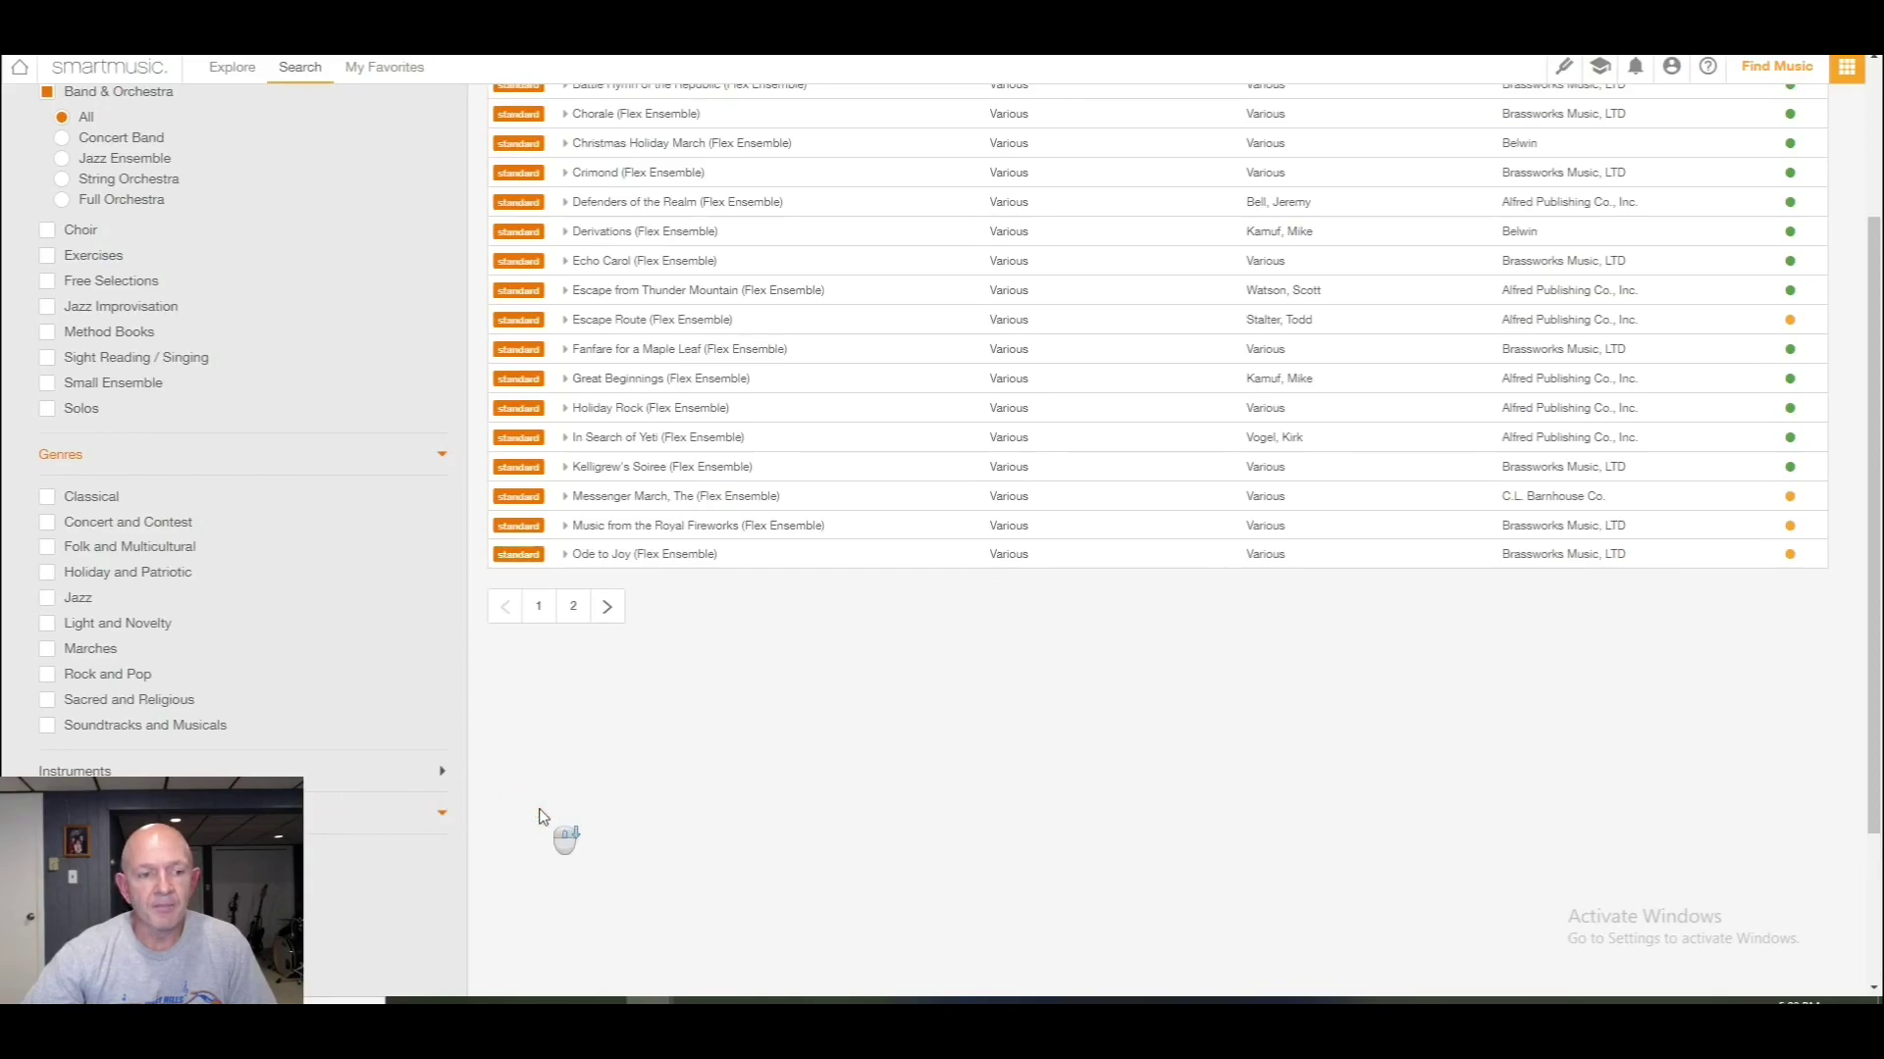
{"action": "scroll", "coordinate": [555, 828], "scroll_direction": "down", "scroll_amount": 1}
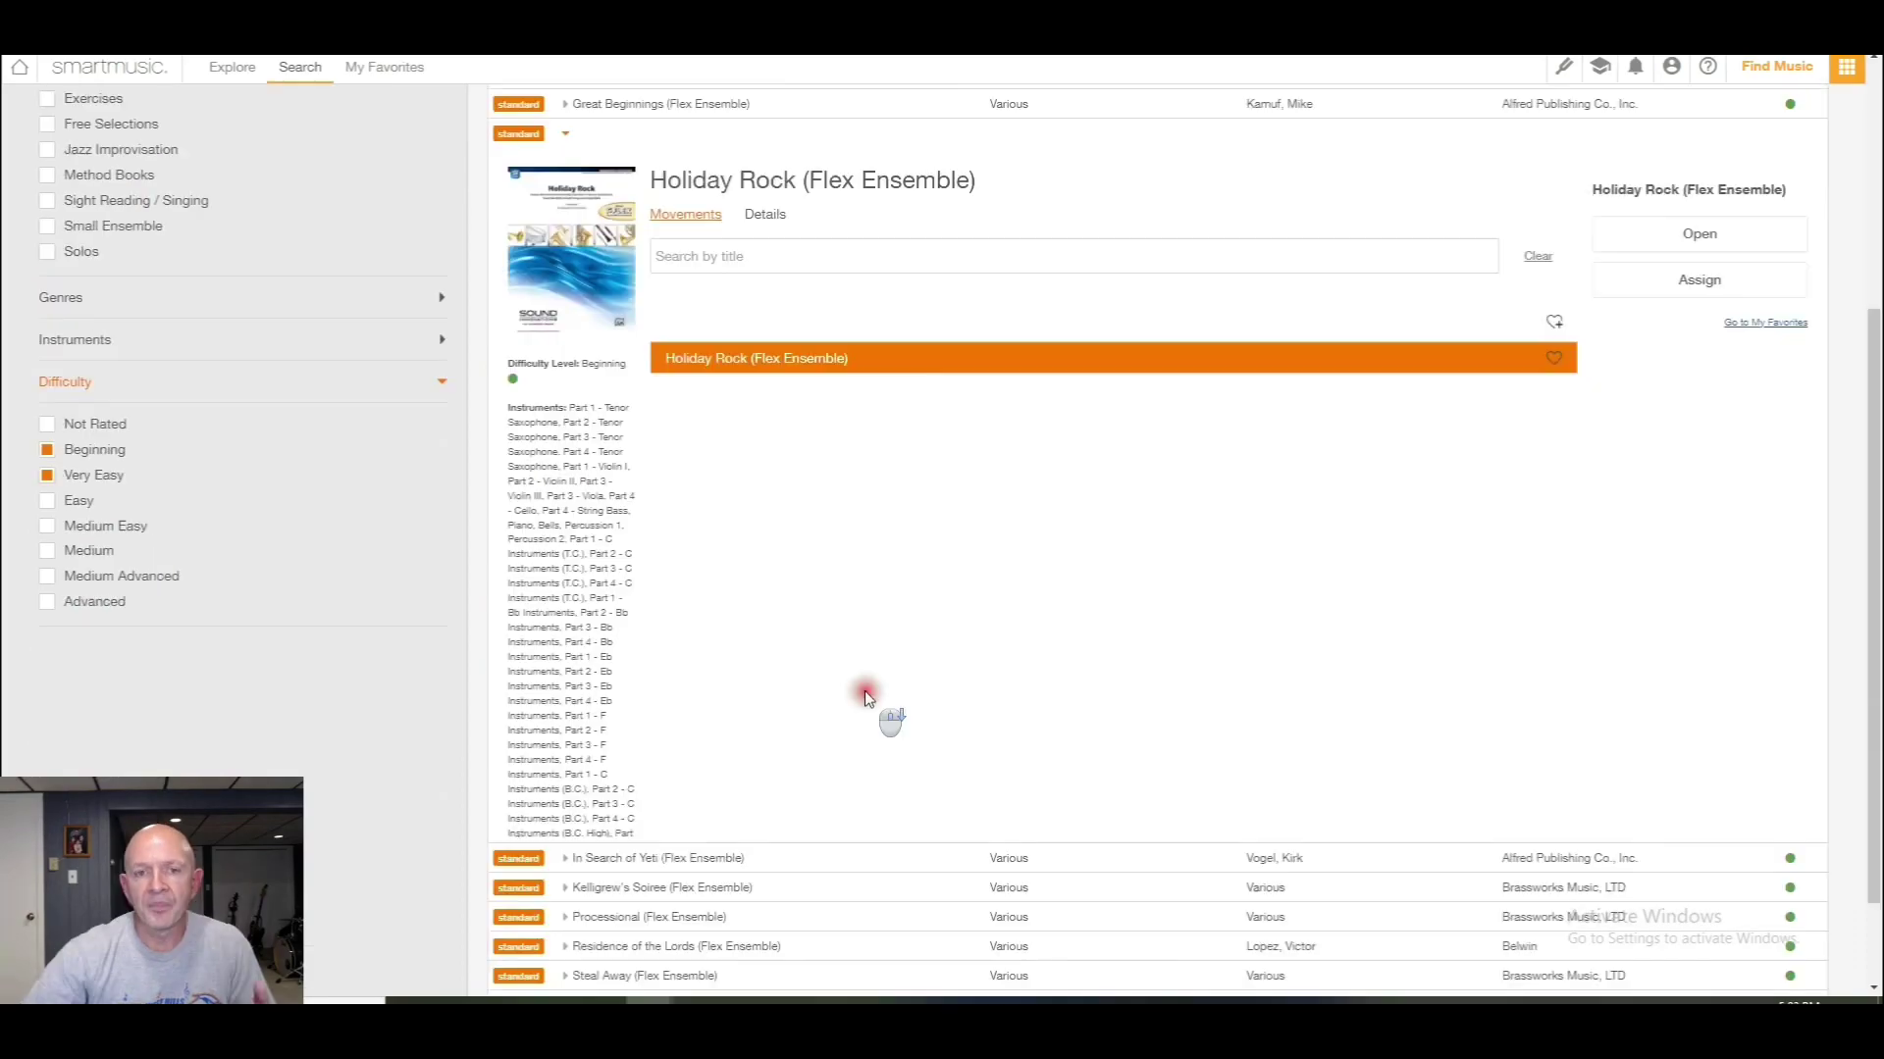
Step: Examine the list of available instrument parts for Holiday Rock (Flex Ensemble)
{"action": "left_click", "coordinate": [851, 653]}
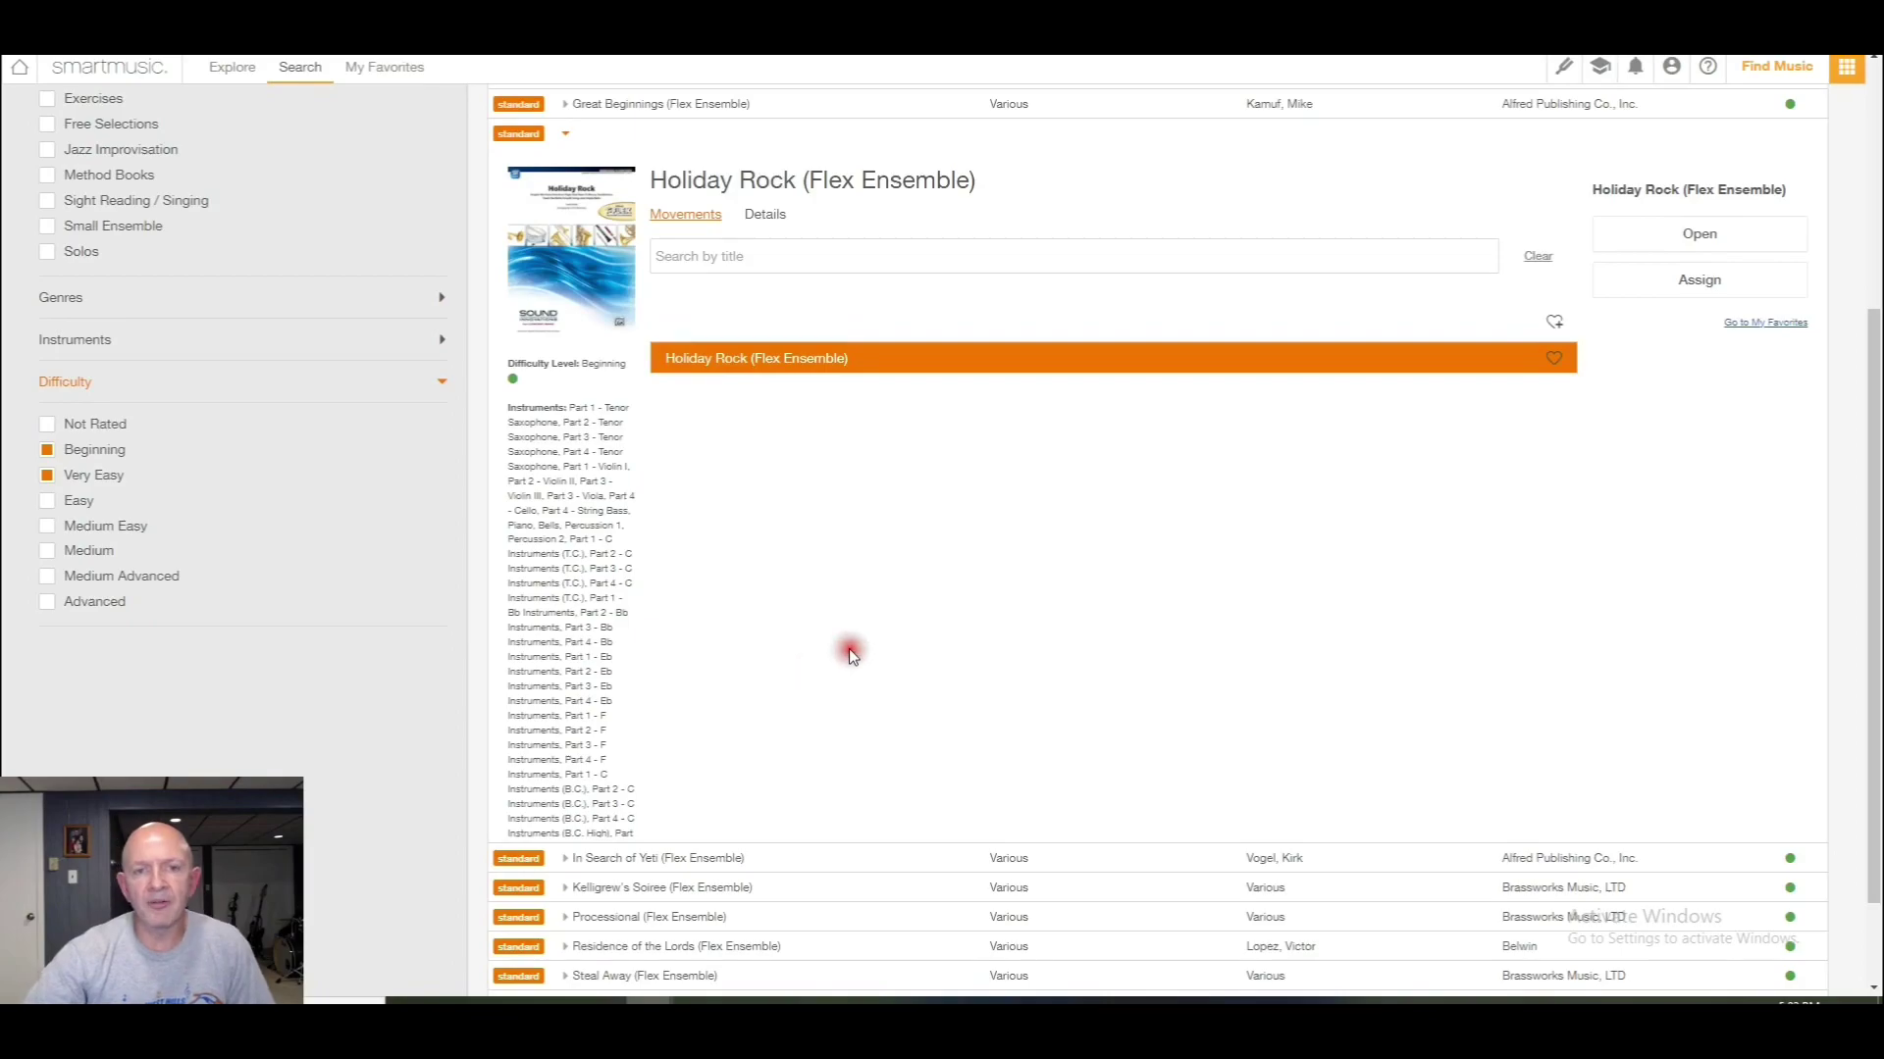
{"action": "scroll", "coordinate": [873, 620], "scroll_direction": "down", "scroll_amount": 1}
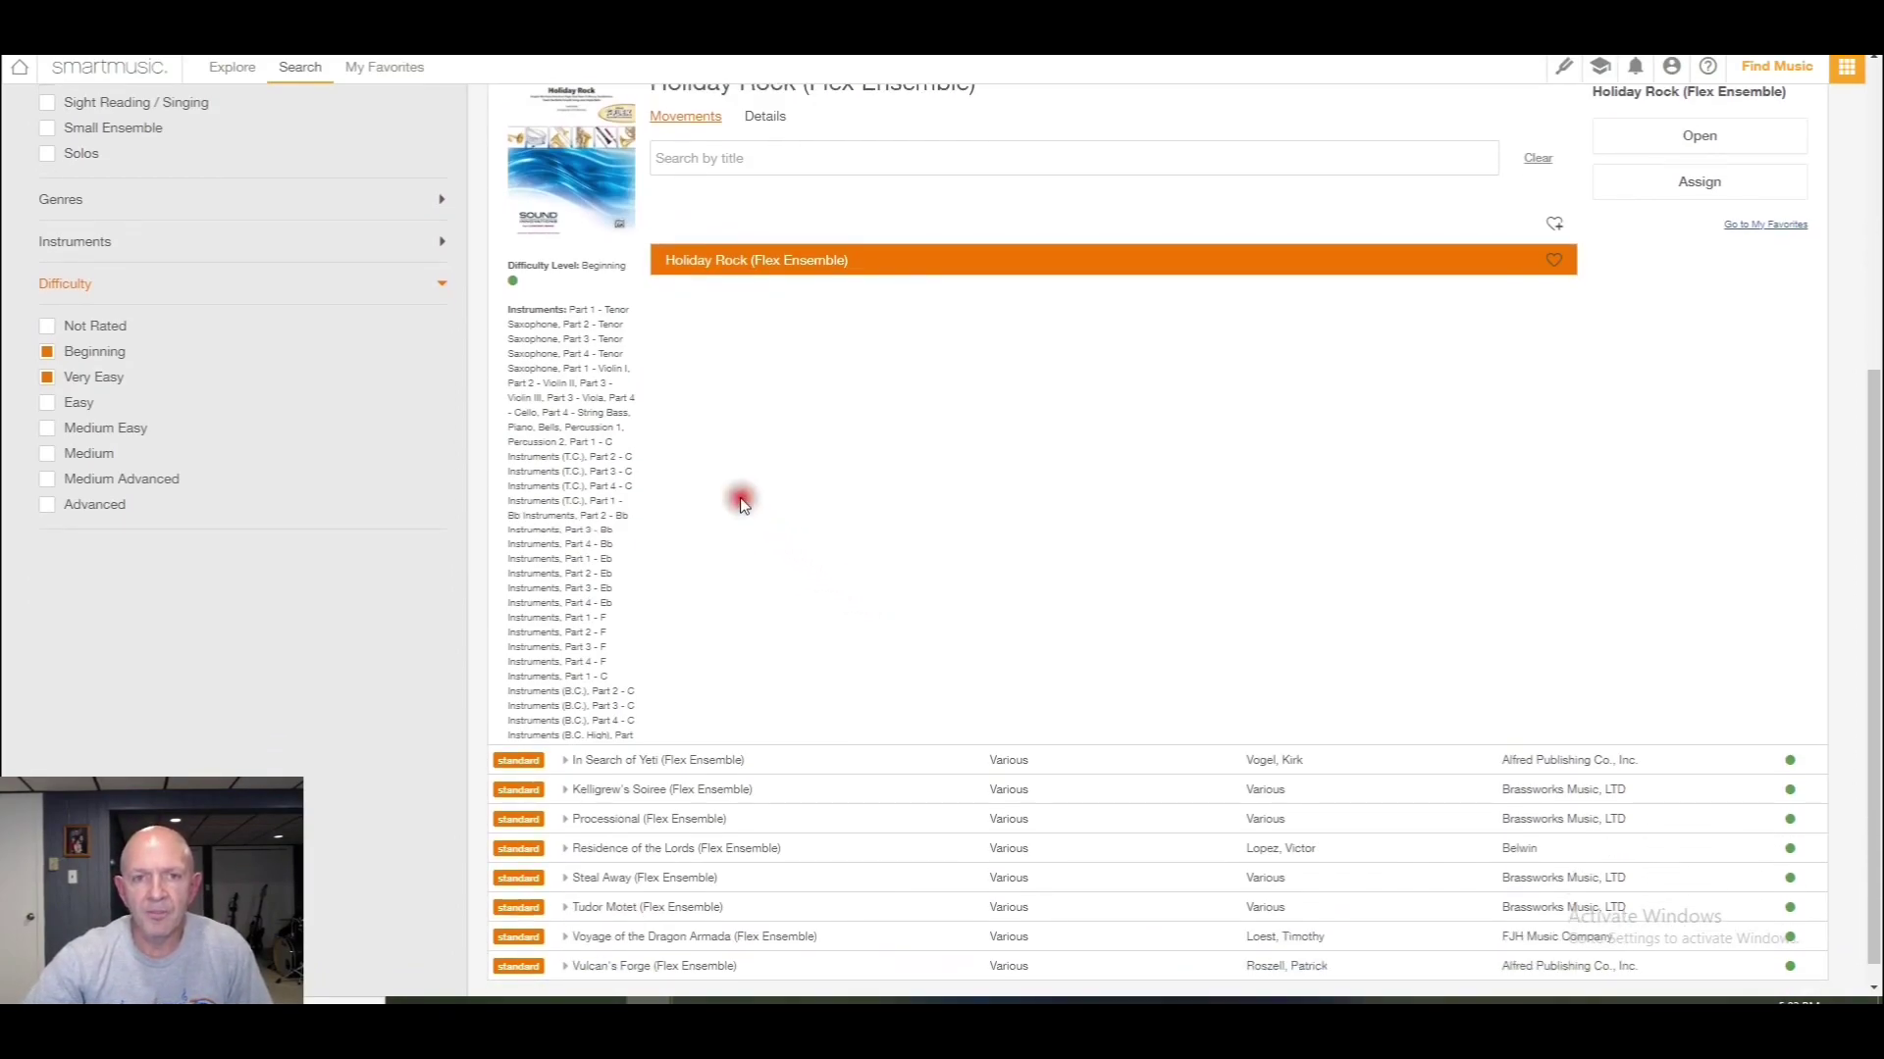
{"action": "left_click", "coordinate": [618, 324]}
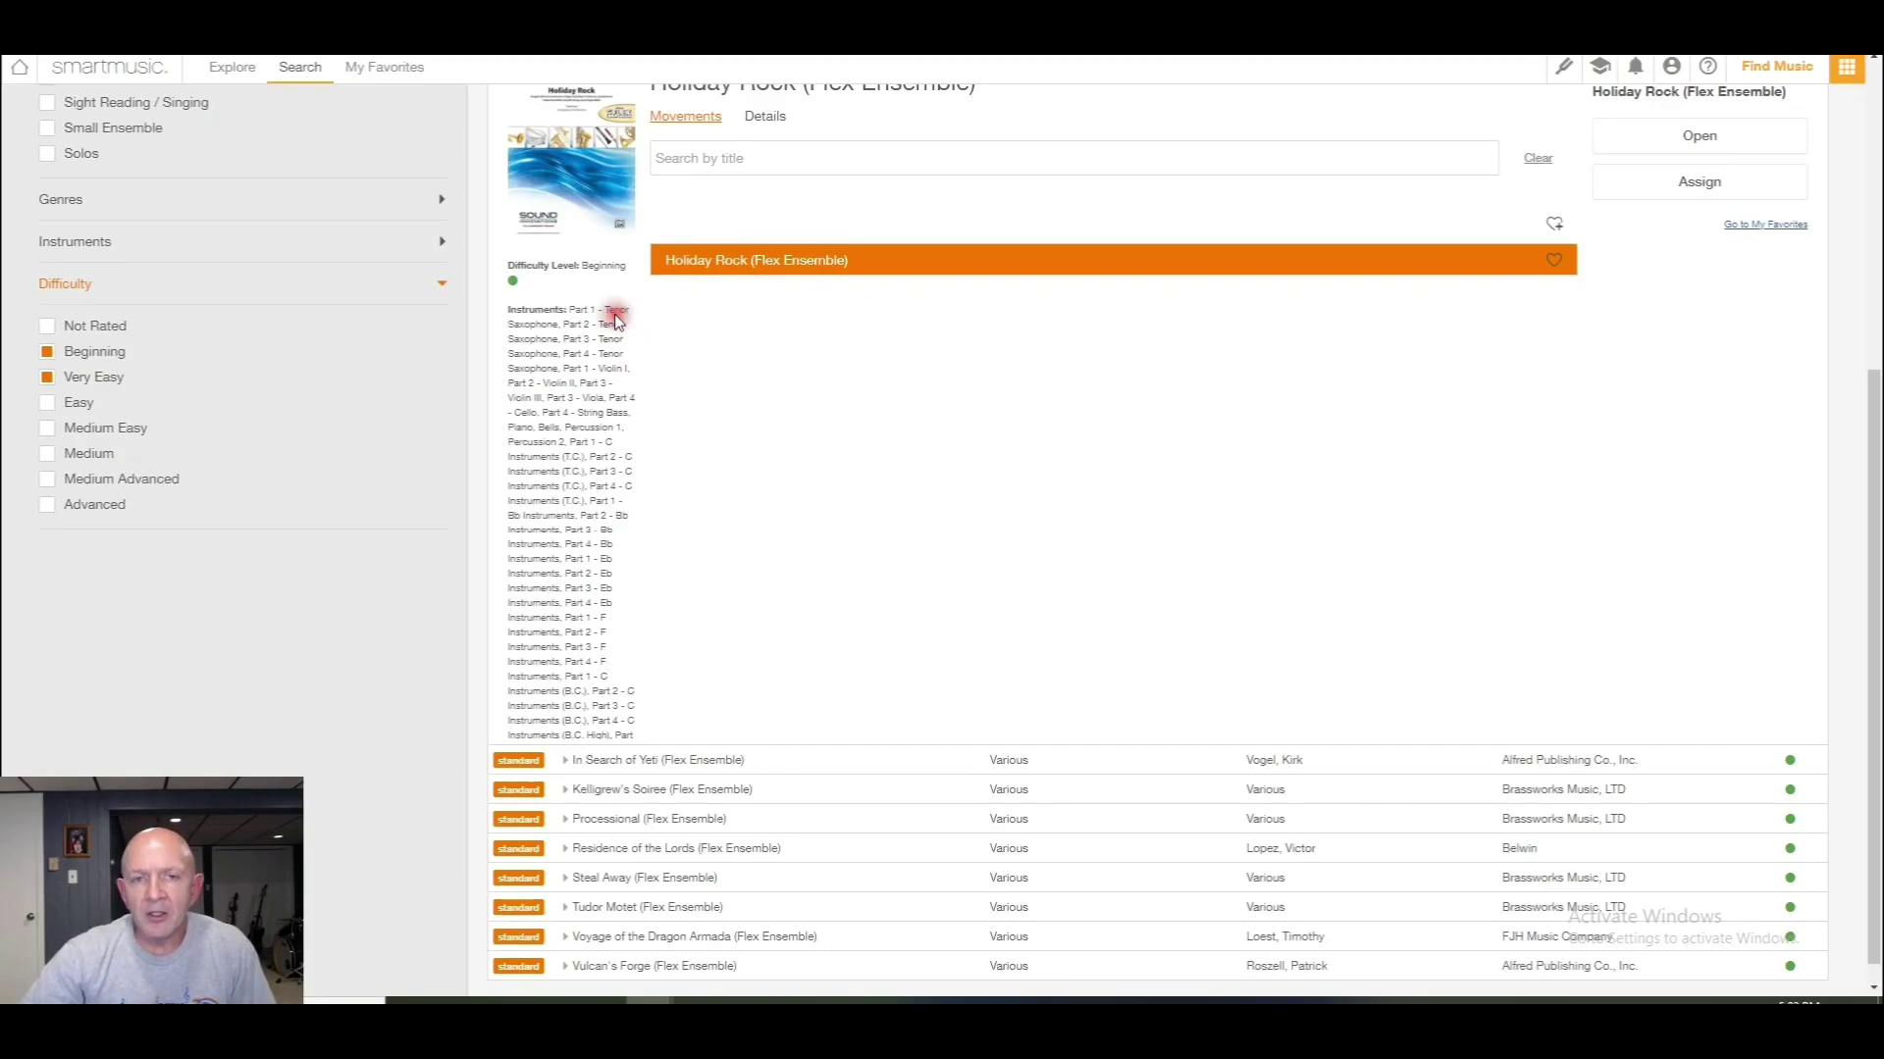
{"action": "left_click", "coordinate": [620, 324]}
{"action": "left_click", "coordinate": [622, 326]}
{"action": "left_click", "coordinate": [620, 329]}
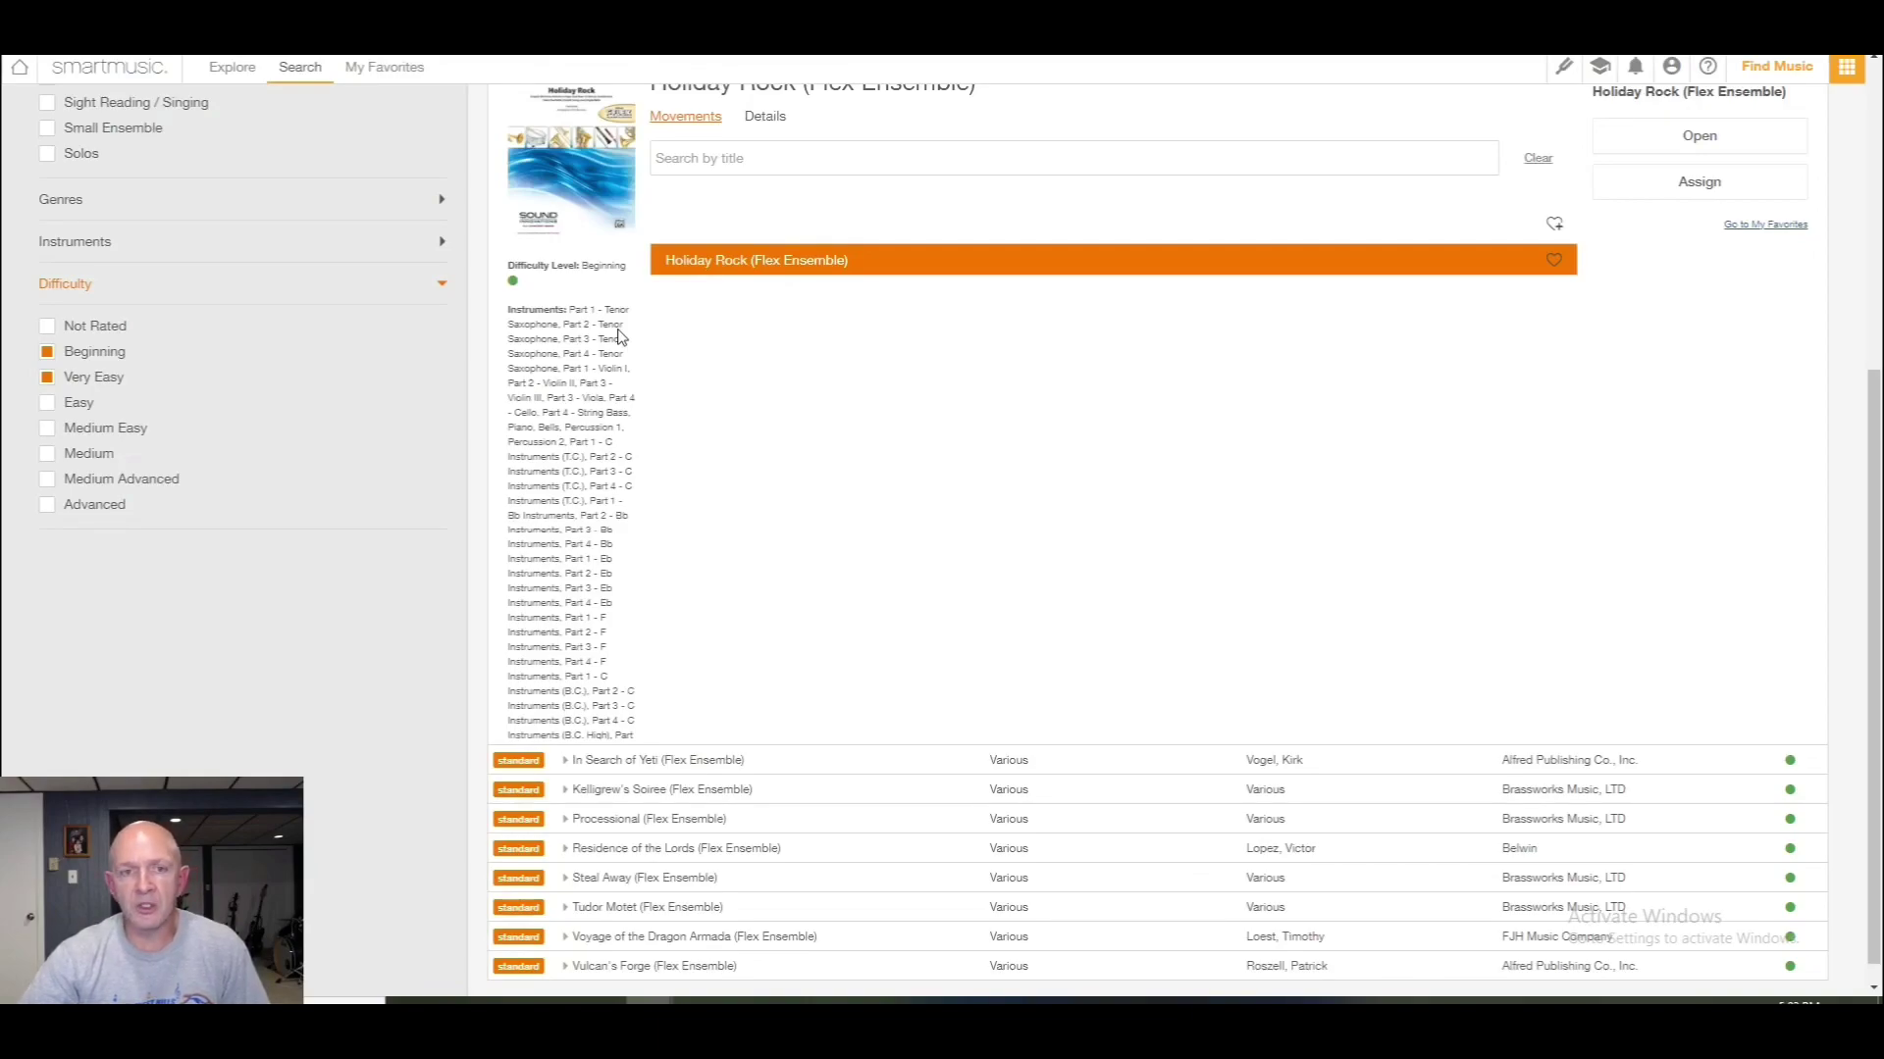
{"action": "left_click", "coordinate": [618, 325]}
{"action": "left_click", "coordinate": [627, 312]}
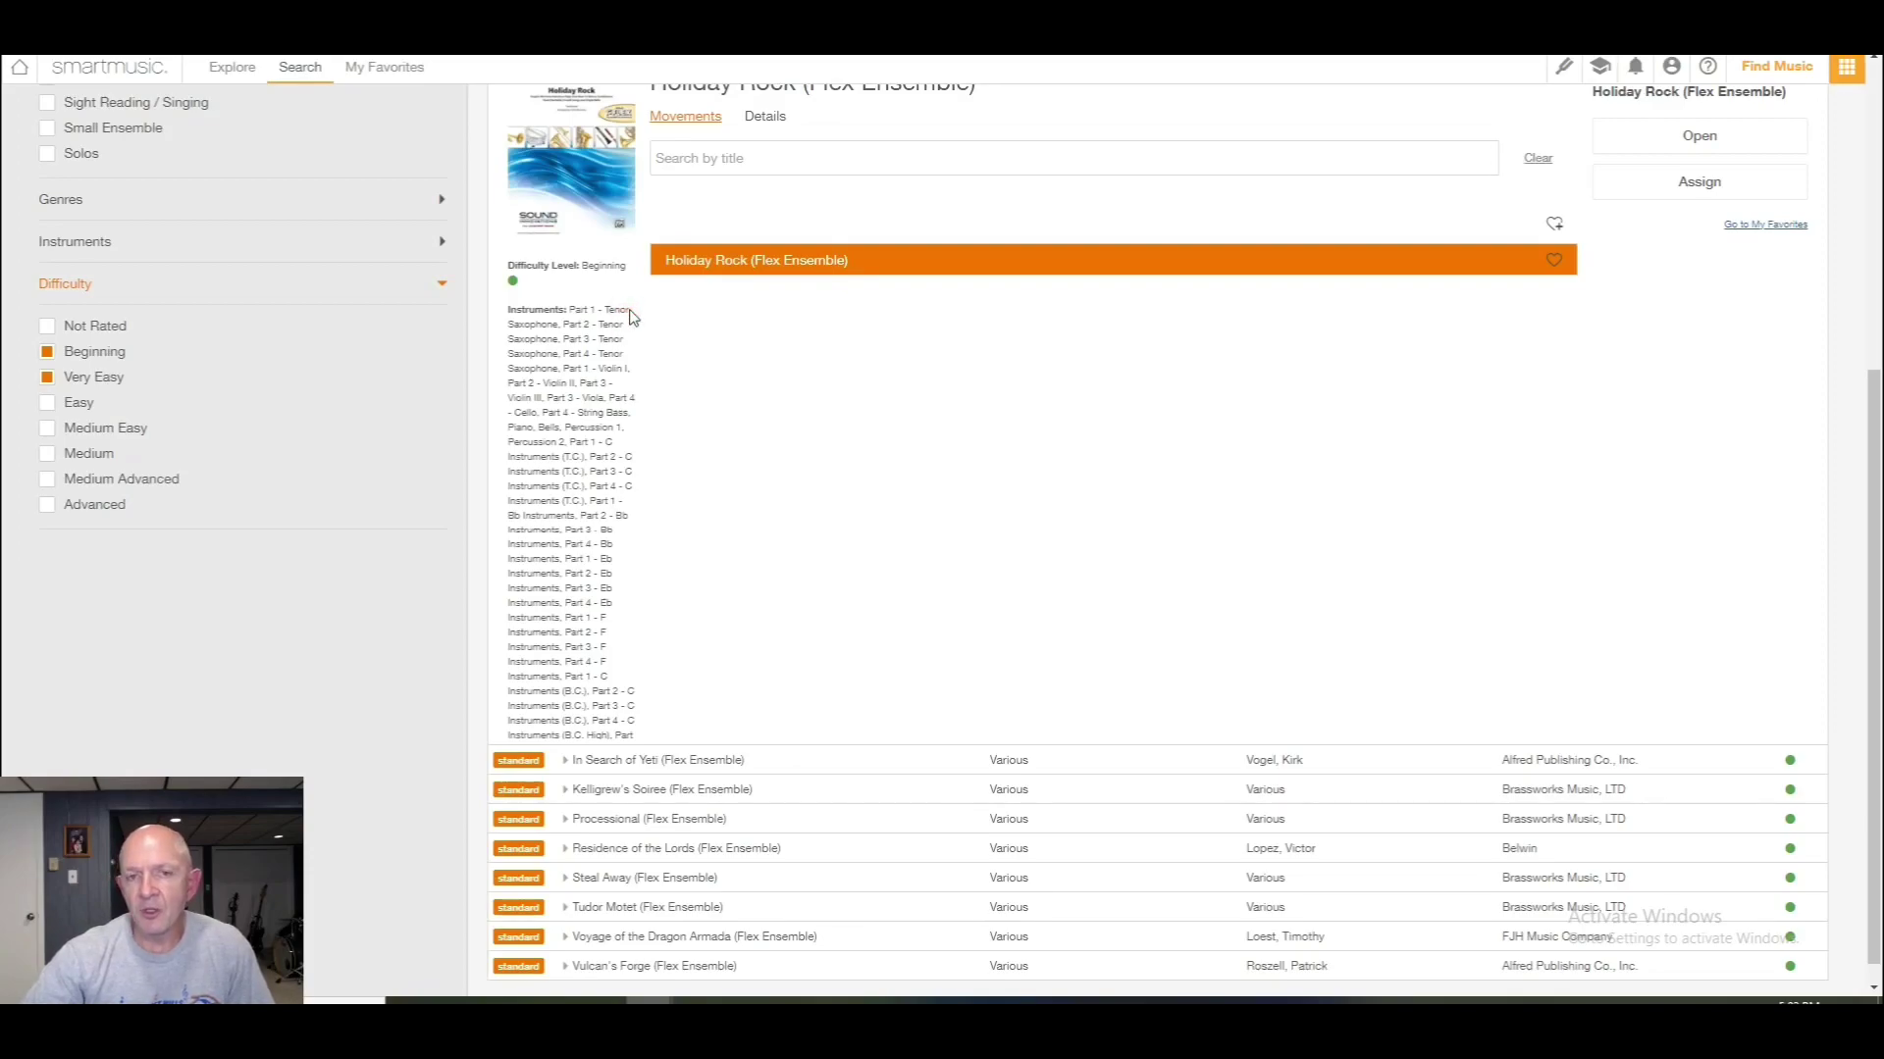
{"action": "left_click", "coordinate": [630, 314]}
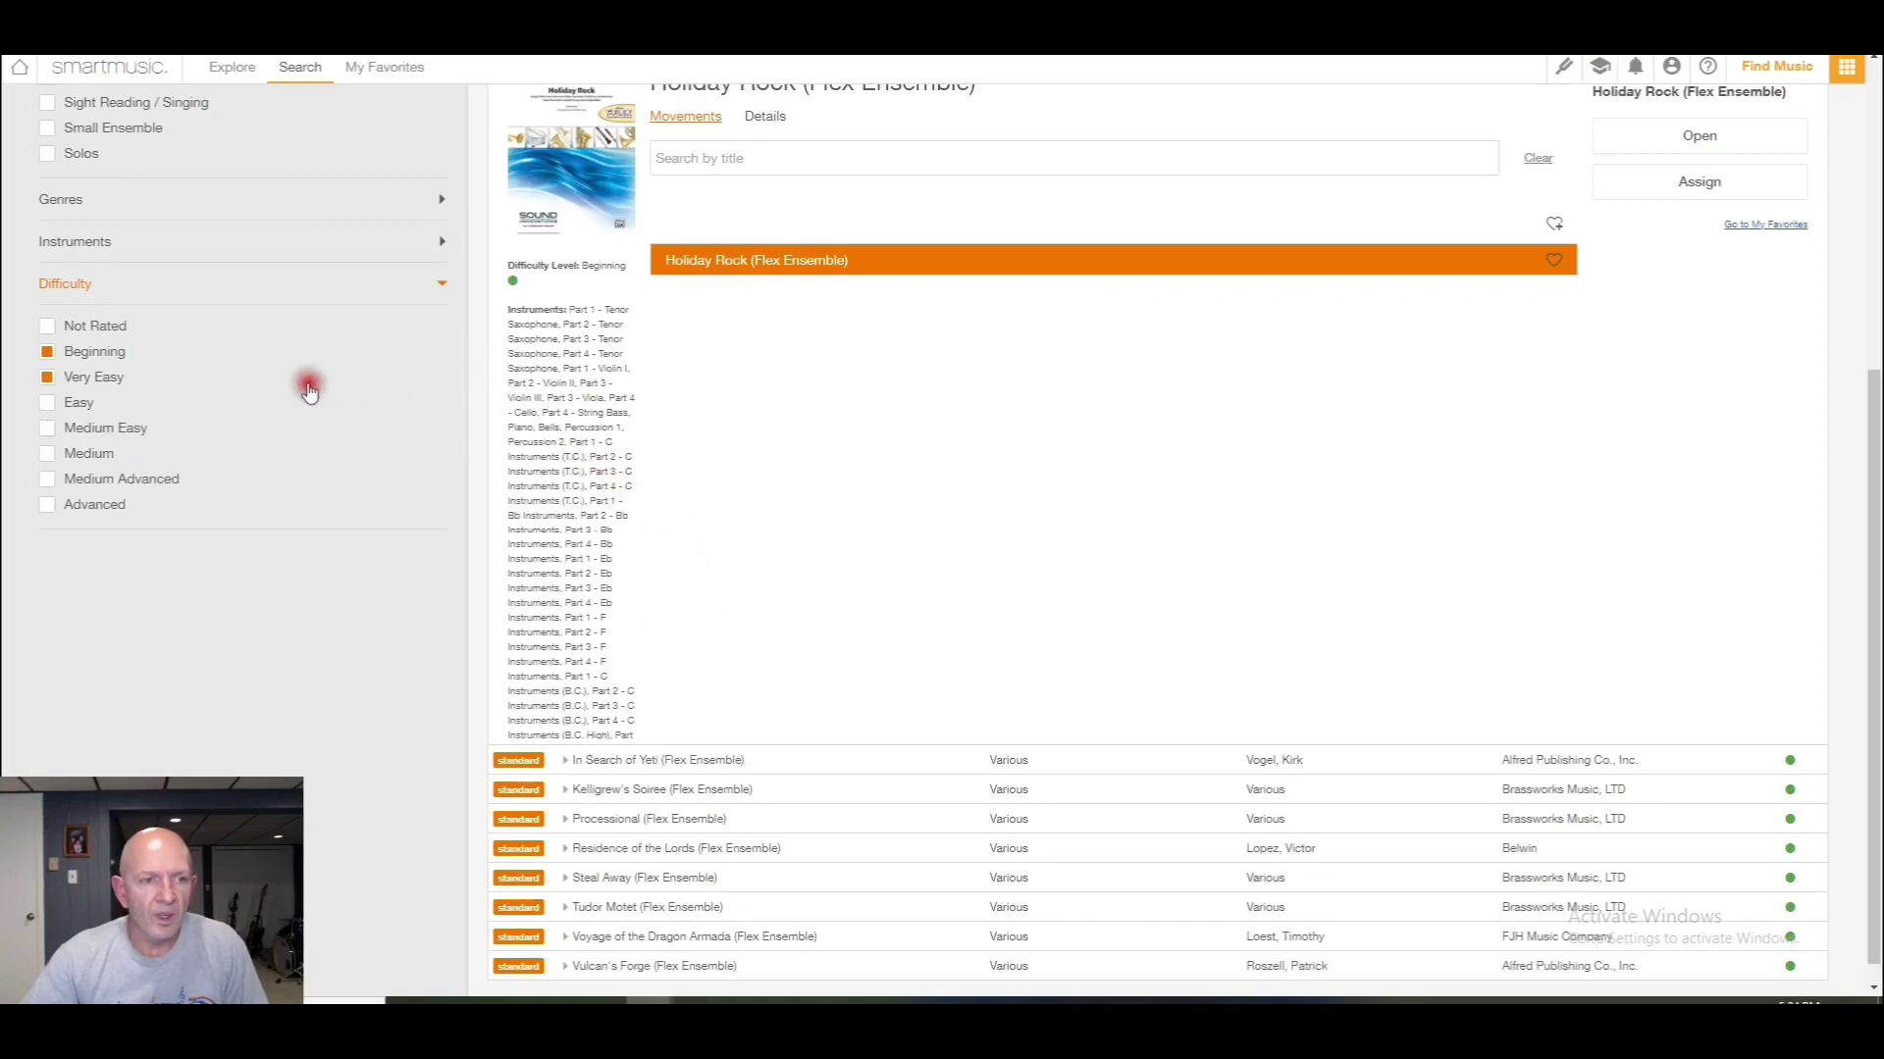
Step: Replace the Beginning and Very Easy difficulty filters with Easy and Medium Easy
{"action": "left_click", "coordinate": [86, 656]}
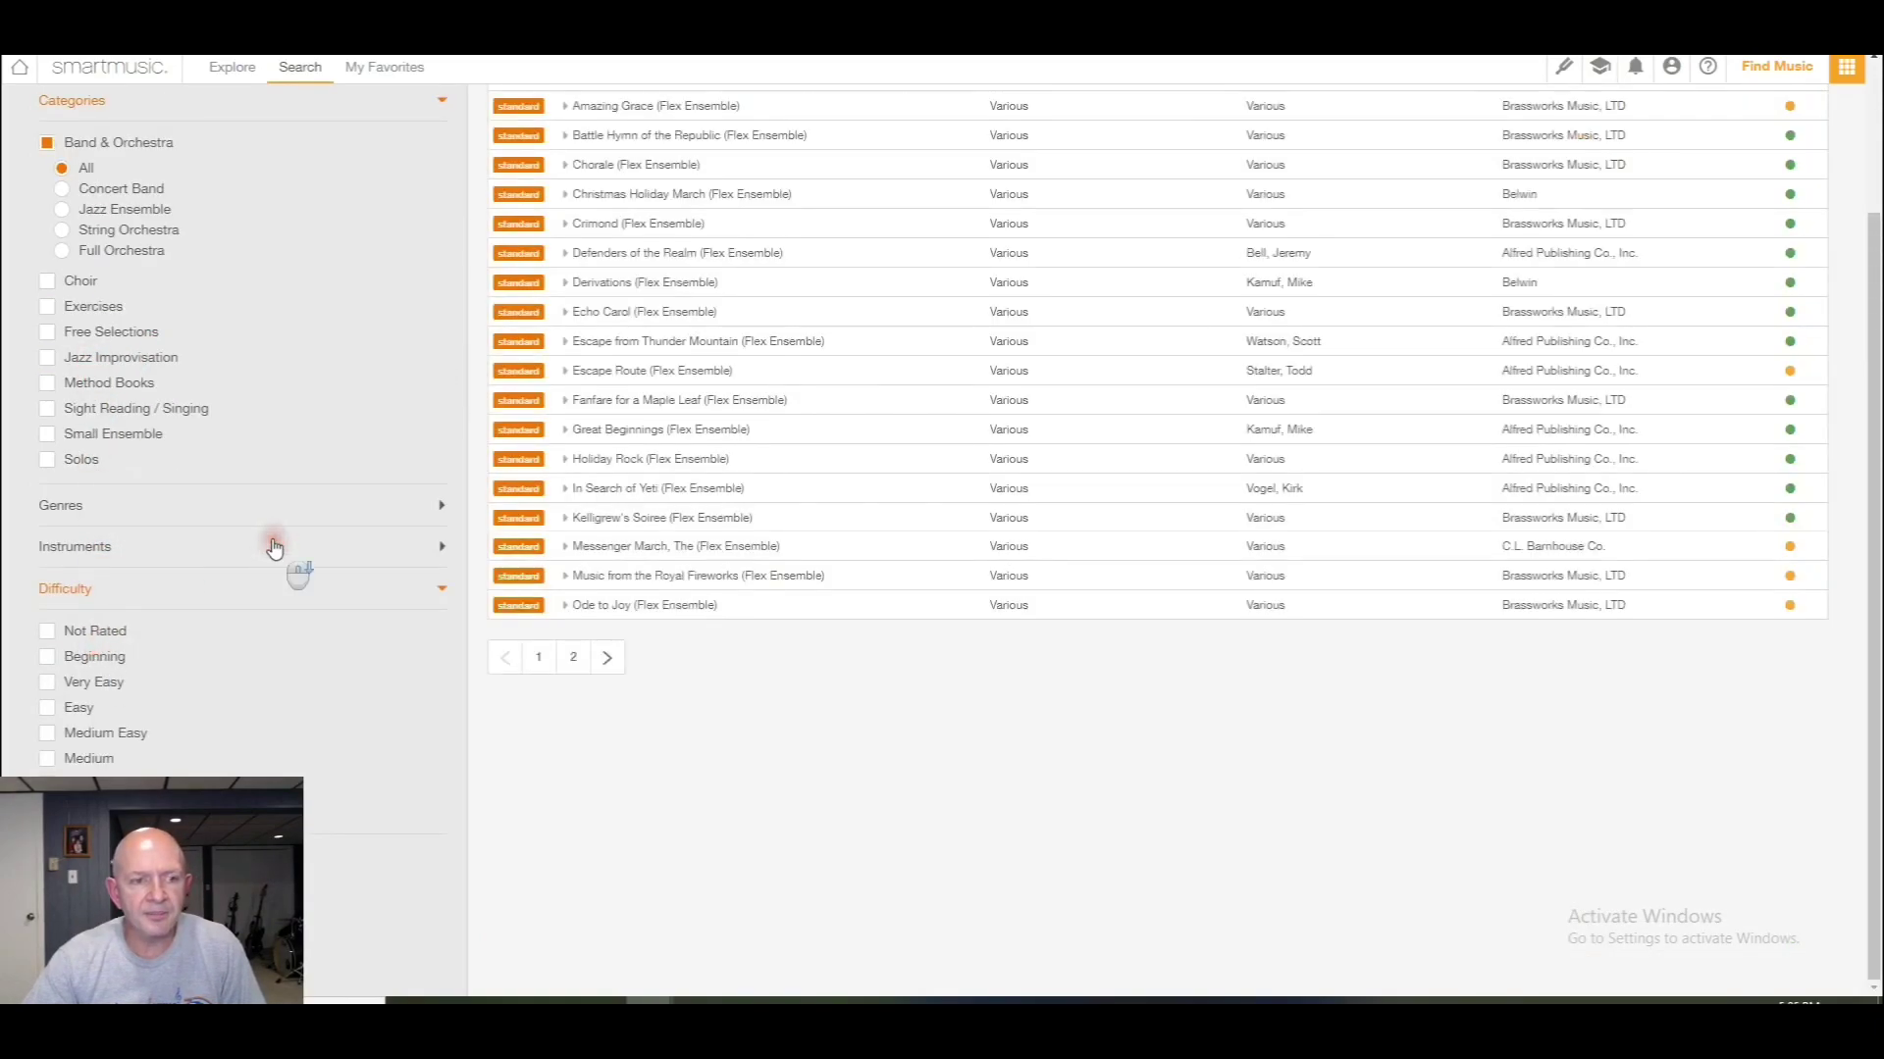
{"action": "left_click", "coordinate": [110, 685]}
{"action": "left_click", "coordinate": [86, 709]}
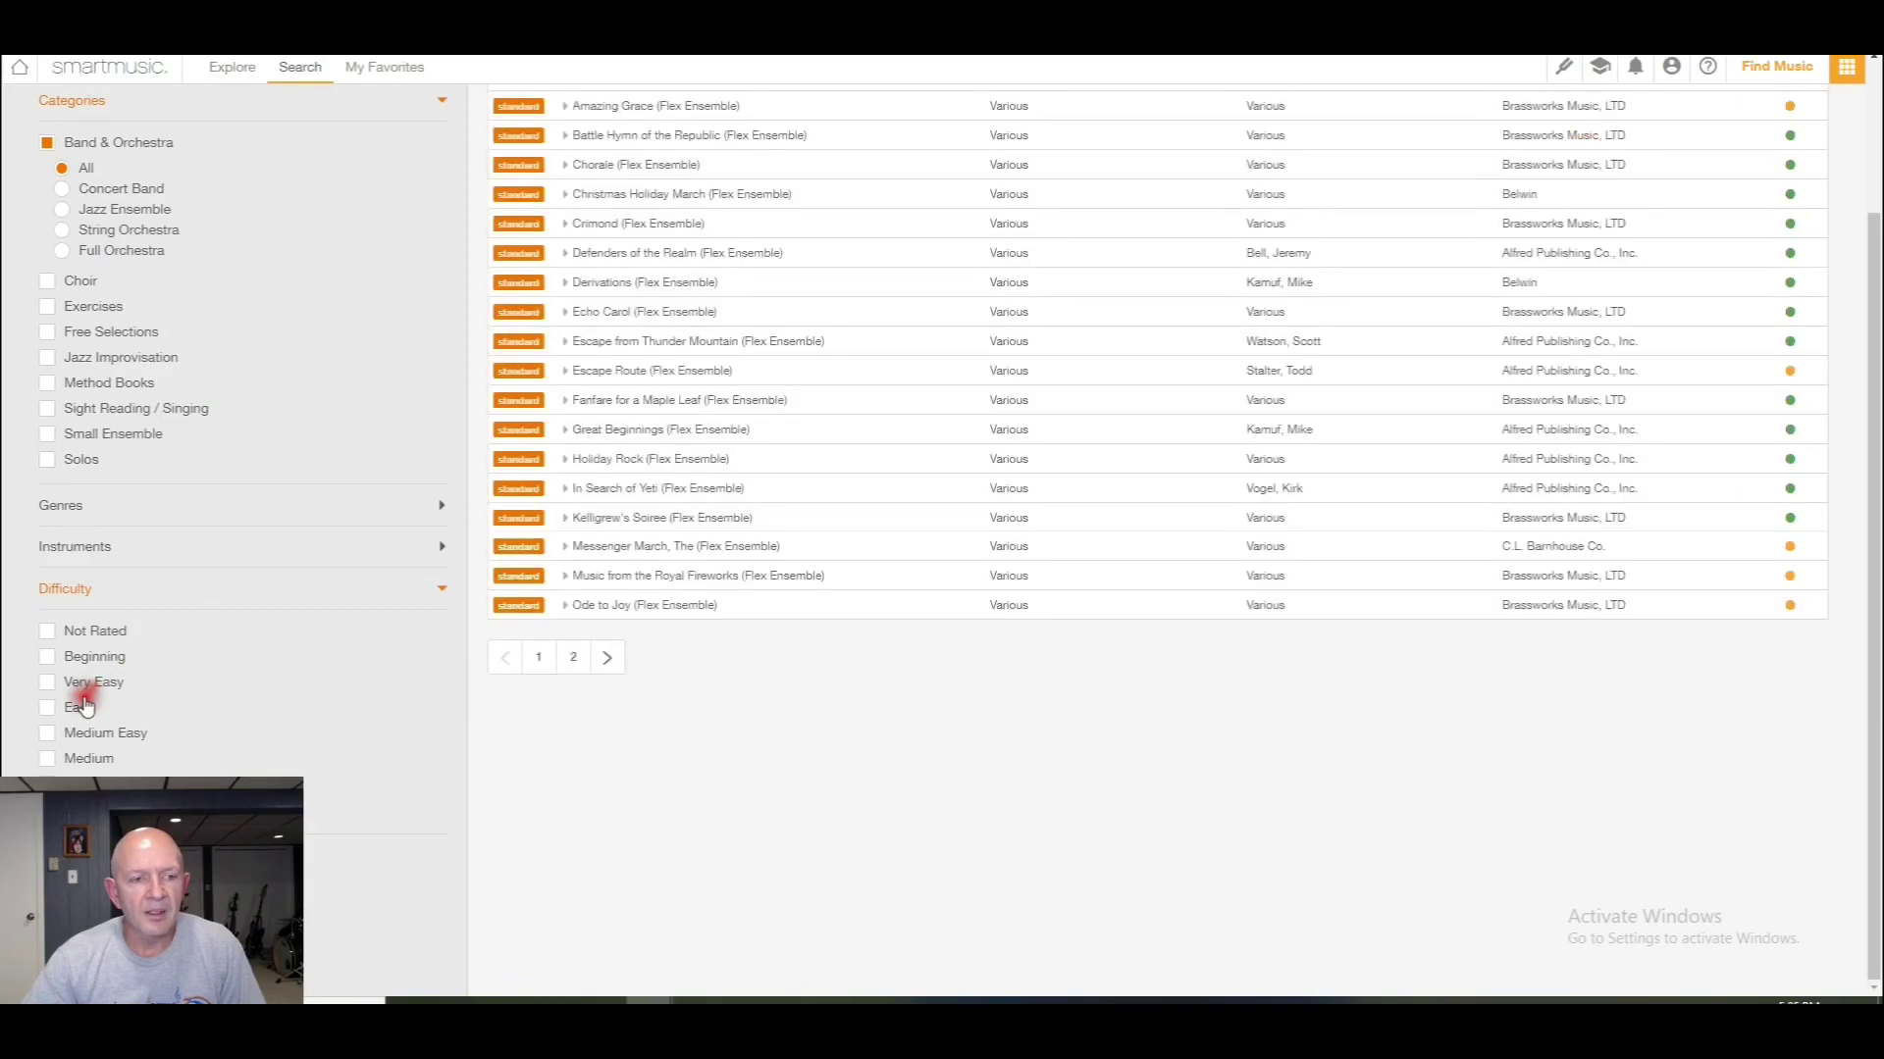
{"action": "left_click", "coordinate": [108, 736]}
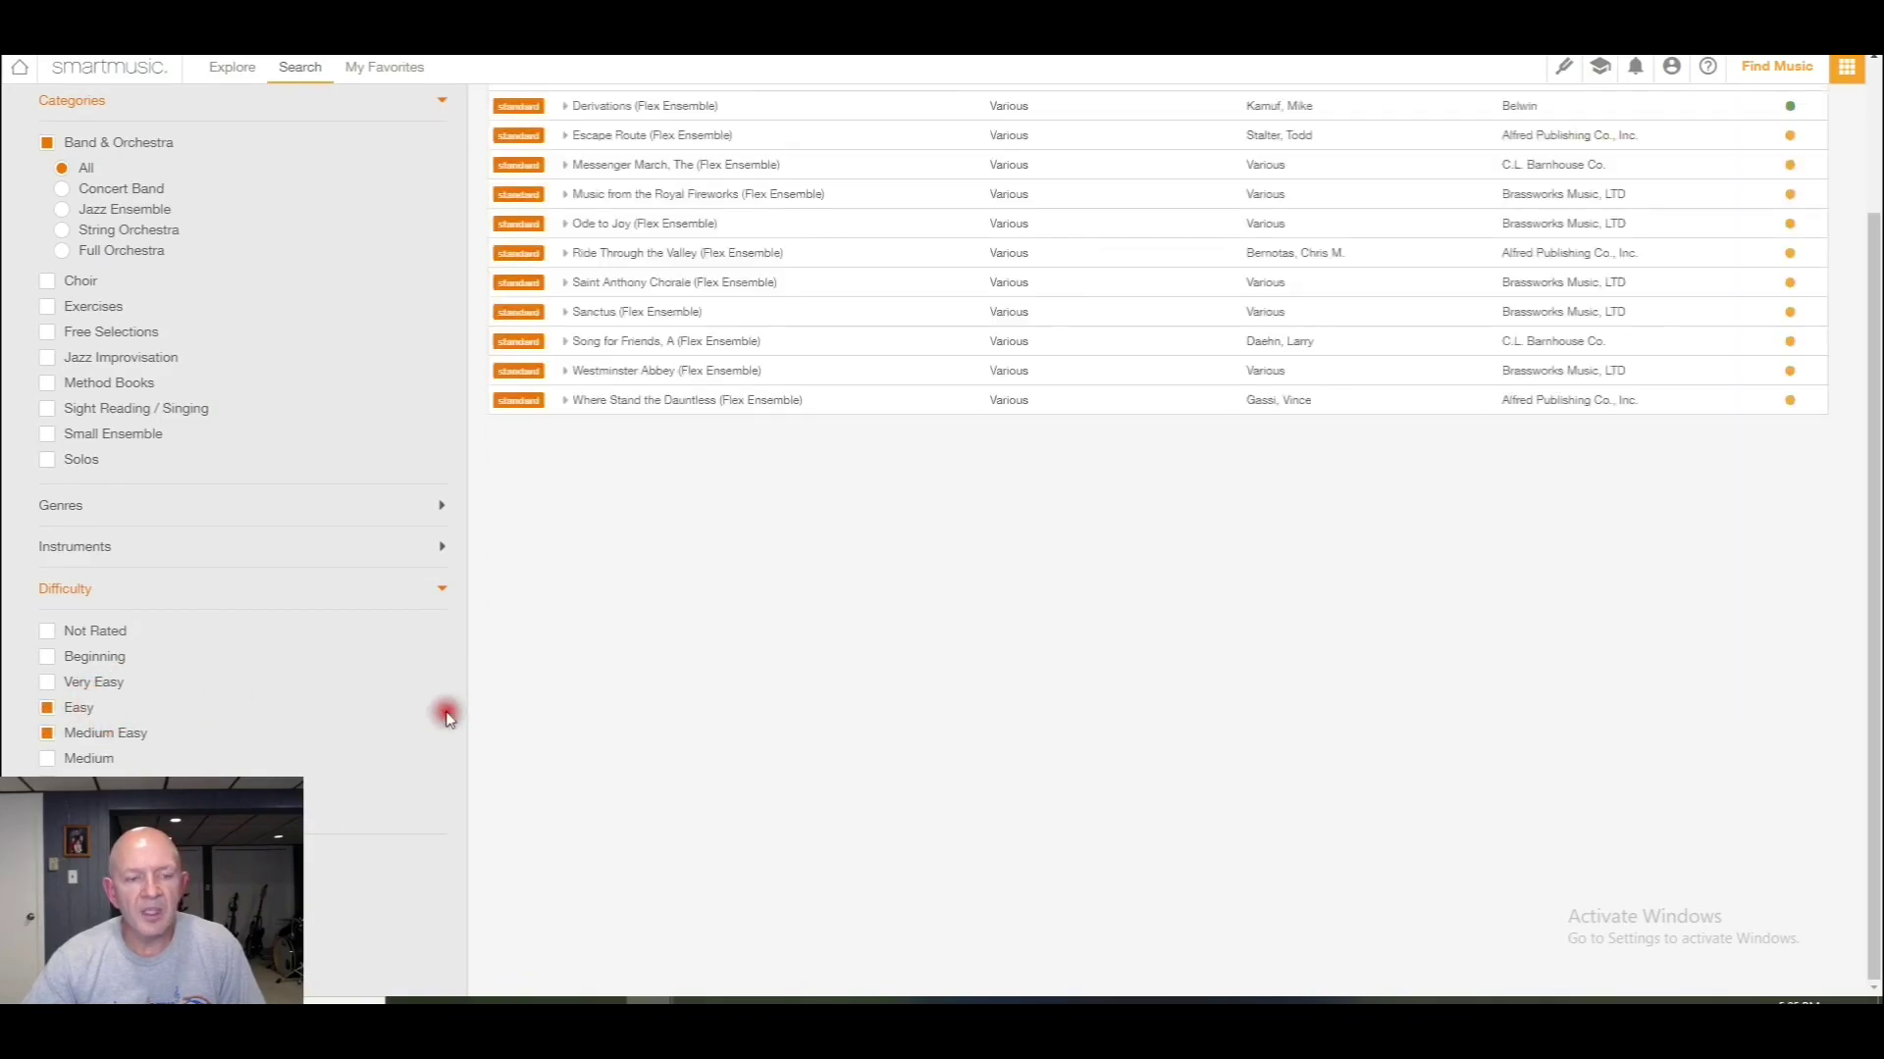
Step: Expand the Alarm (Flex Ensemble) entry in the filtered results to show its details and instruments
{"action": "scroll", "coordinate": [593, 749], "scroll_direction": "up", "scroll_amount": 2}
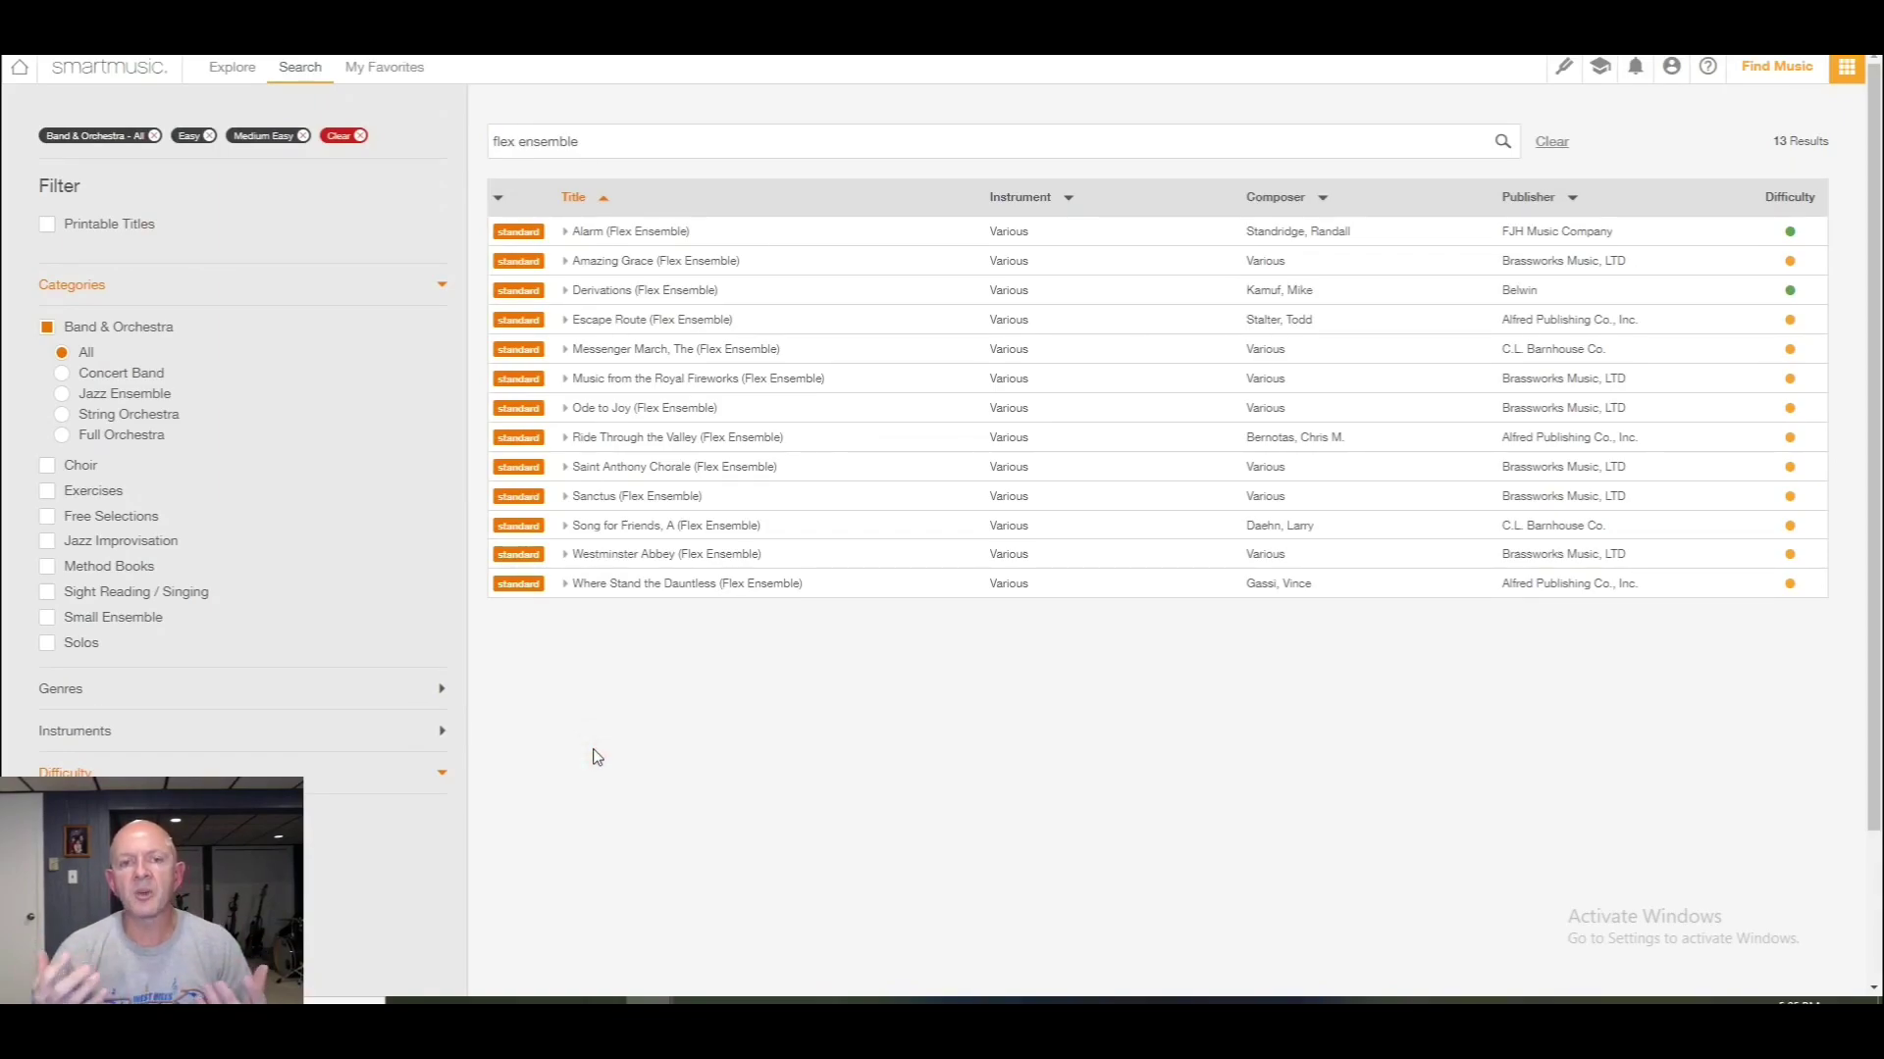
{"action": "left_click", "coordinate": [618, 265]}
{"action": "left_click", "coordinate": [641, 315]}
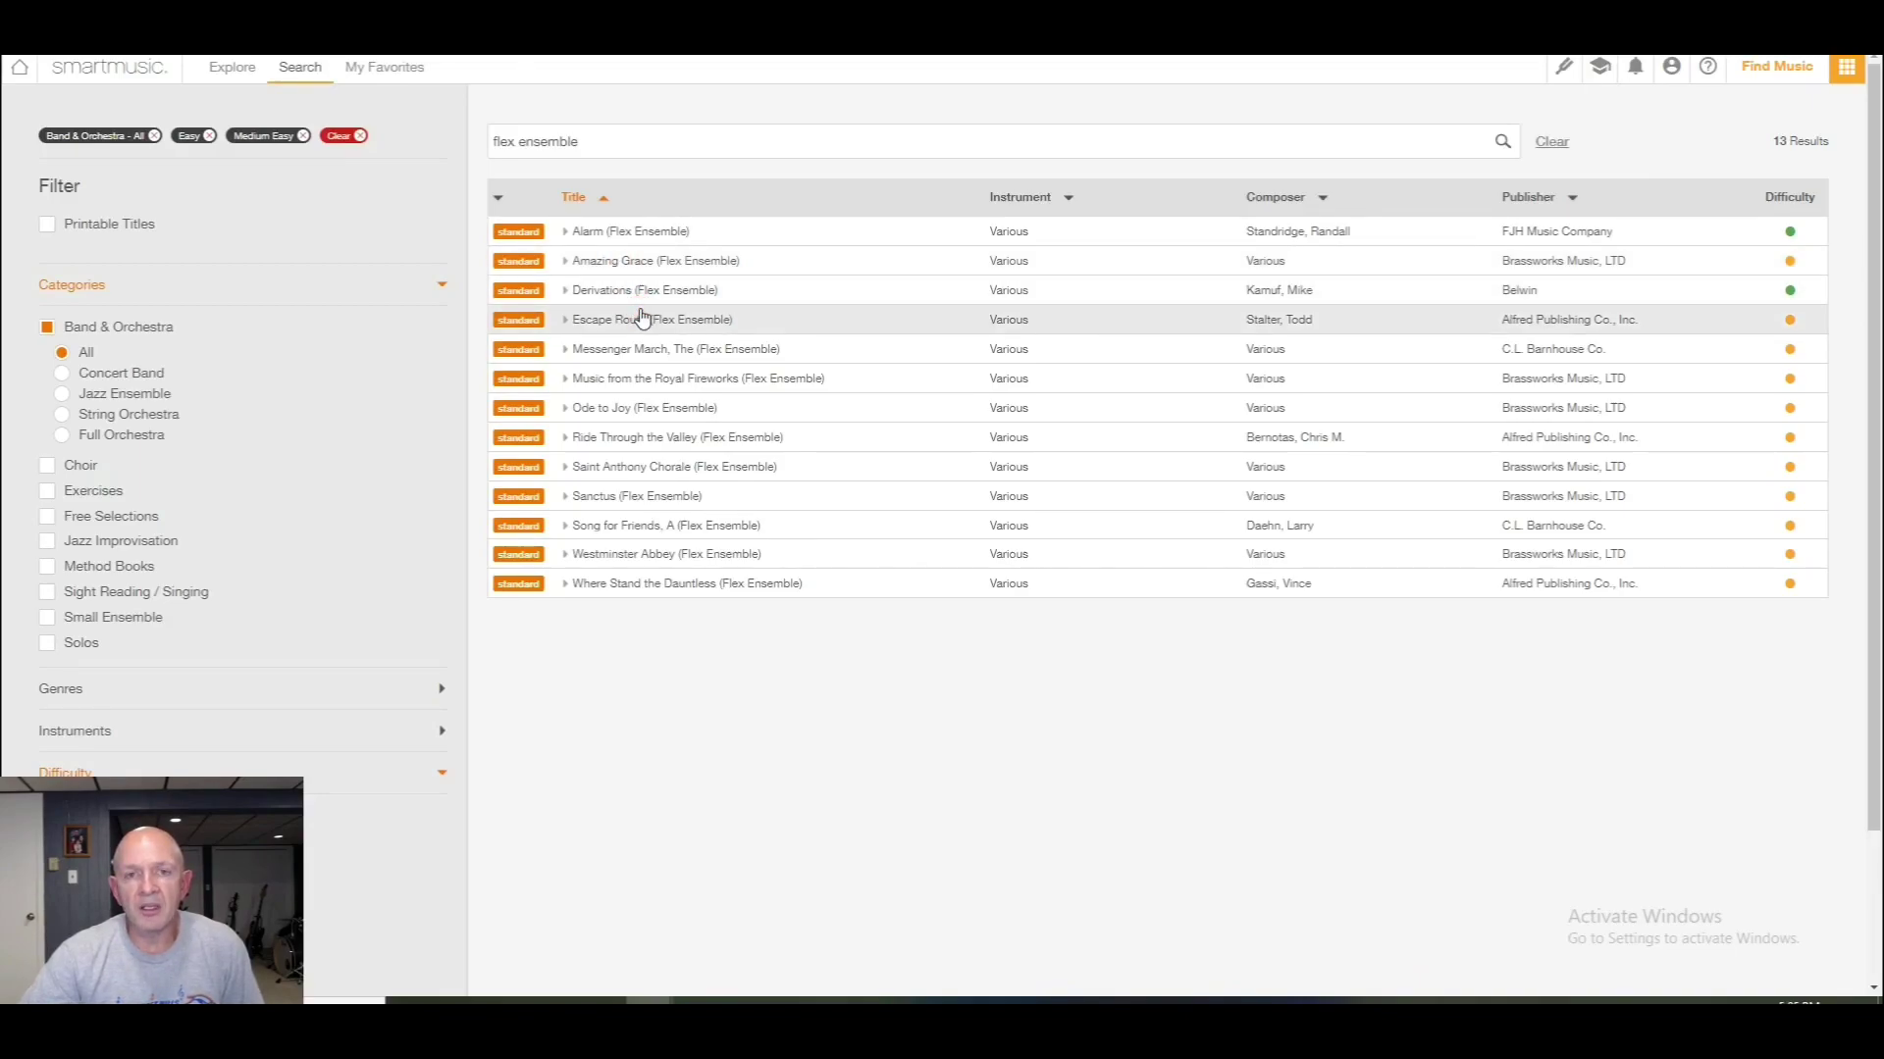
{"action": "left_click", "coordinate": [566, 233]}
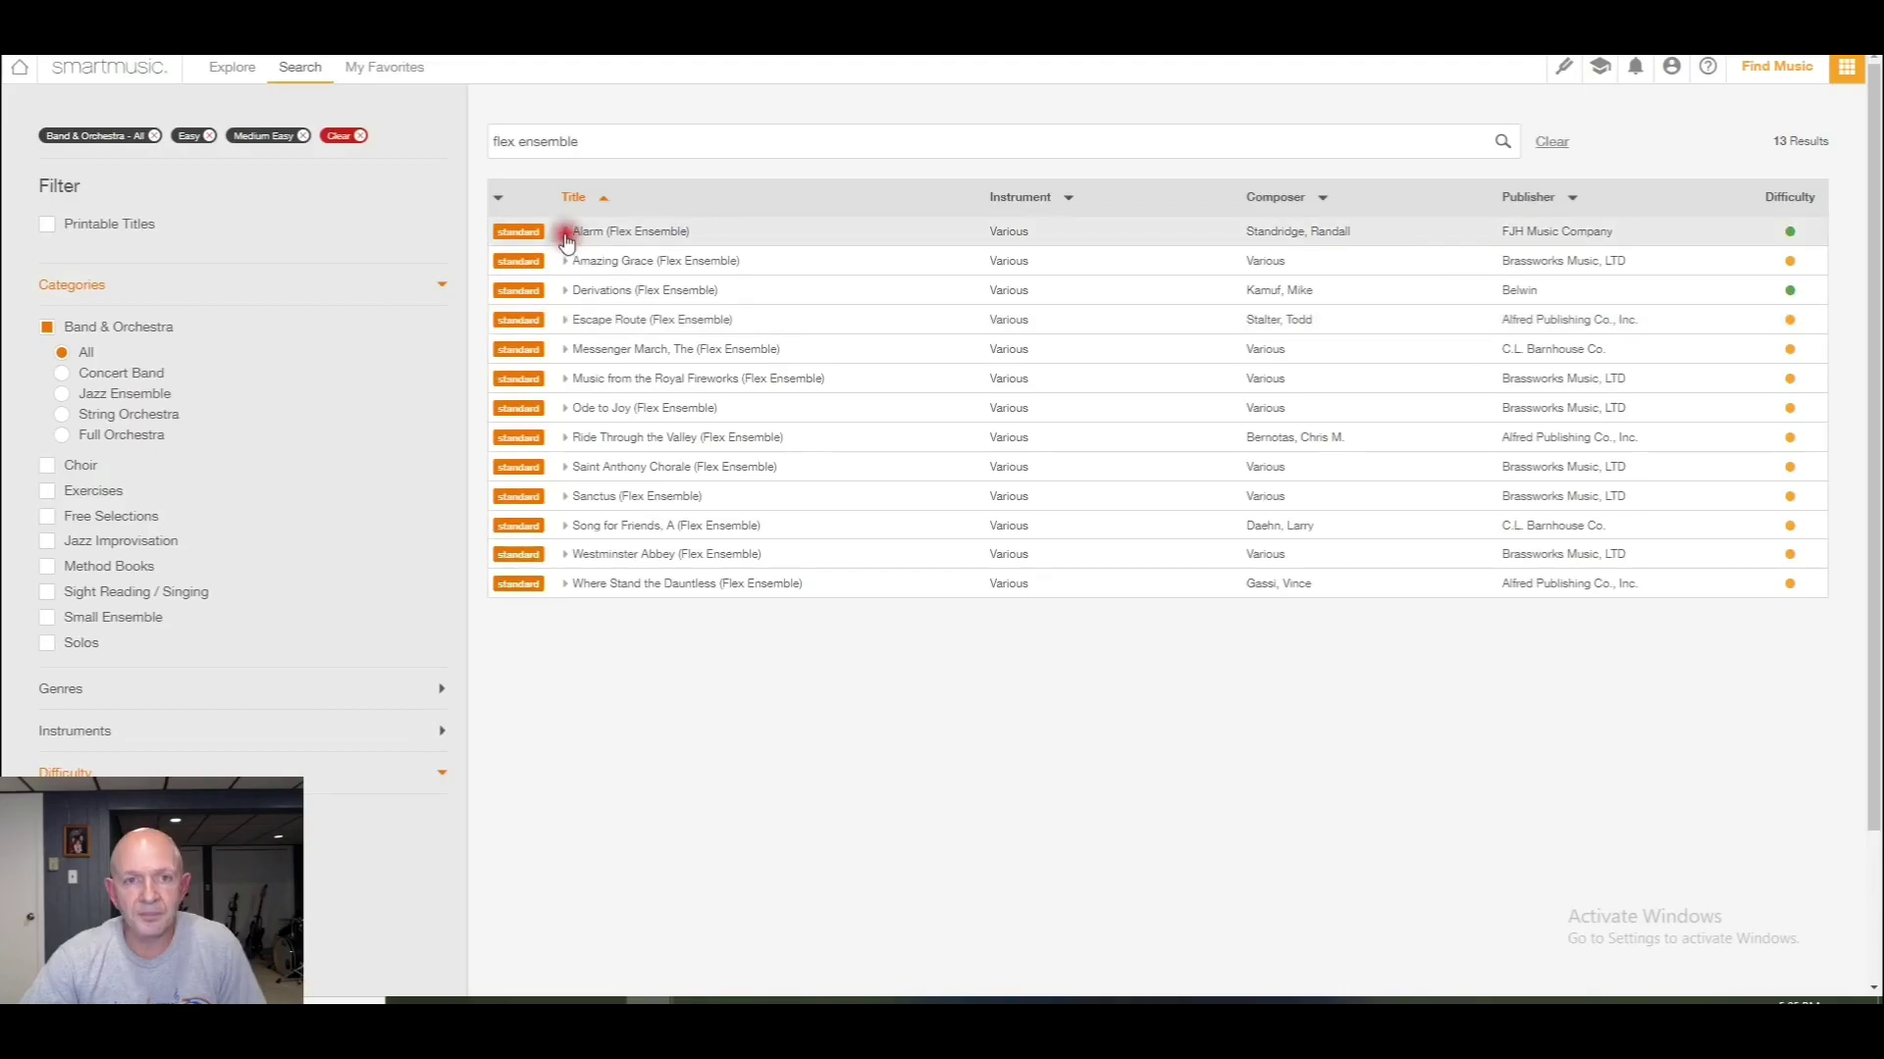
{"action": "scroll", "coordinate": [776, 585], "scroll_direction": "down", "scroll_amount": 1}
{"action": "scroll", "coordinate": [775, 585], "scroll_direction": "down", "scroll_amount": 1}
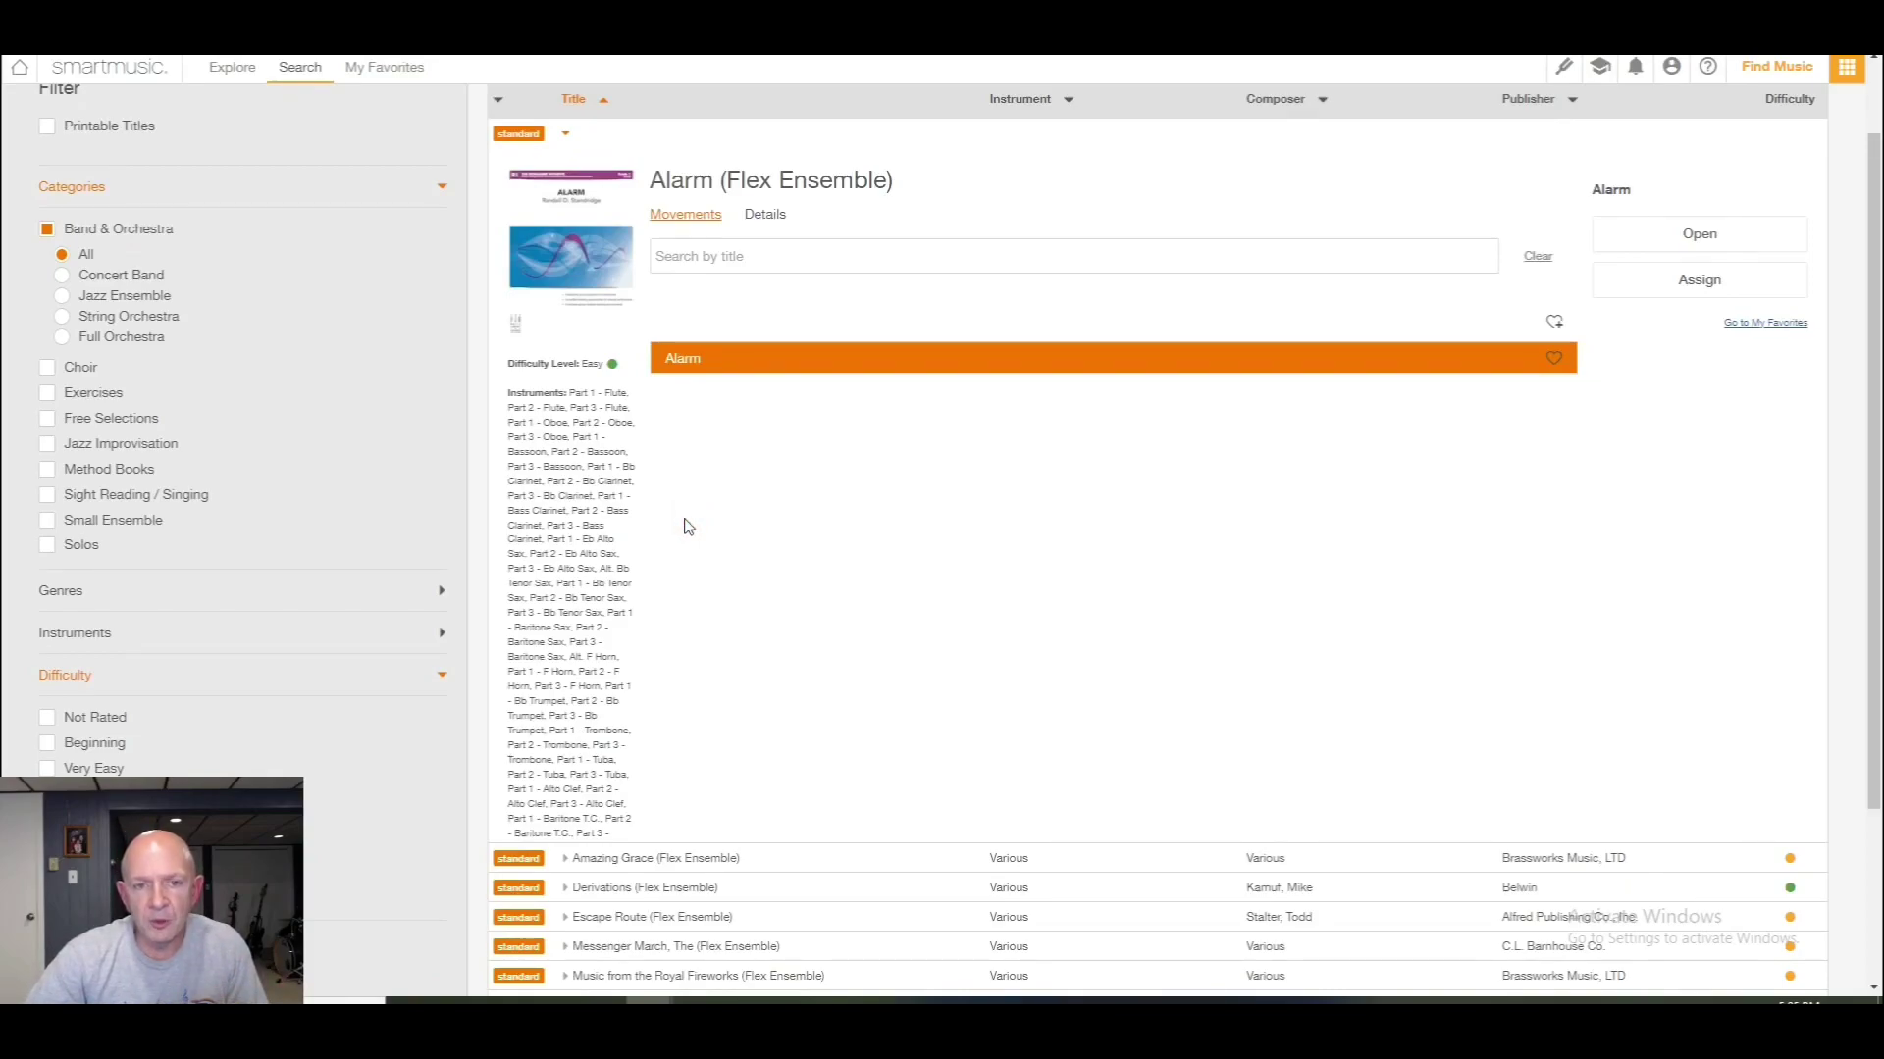
Step: Open Alarm for practice with Flute as the instrument and Part 1 - Flute as the part
{"action": "left_click", "coordinate": [1687, 236]}
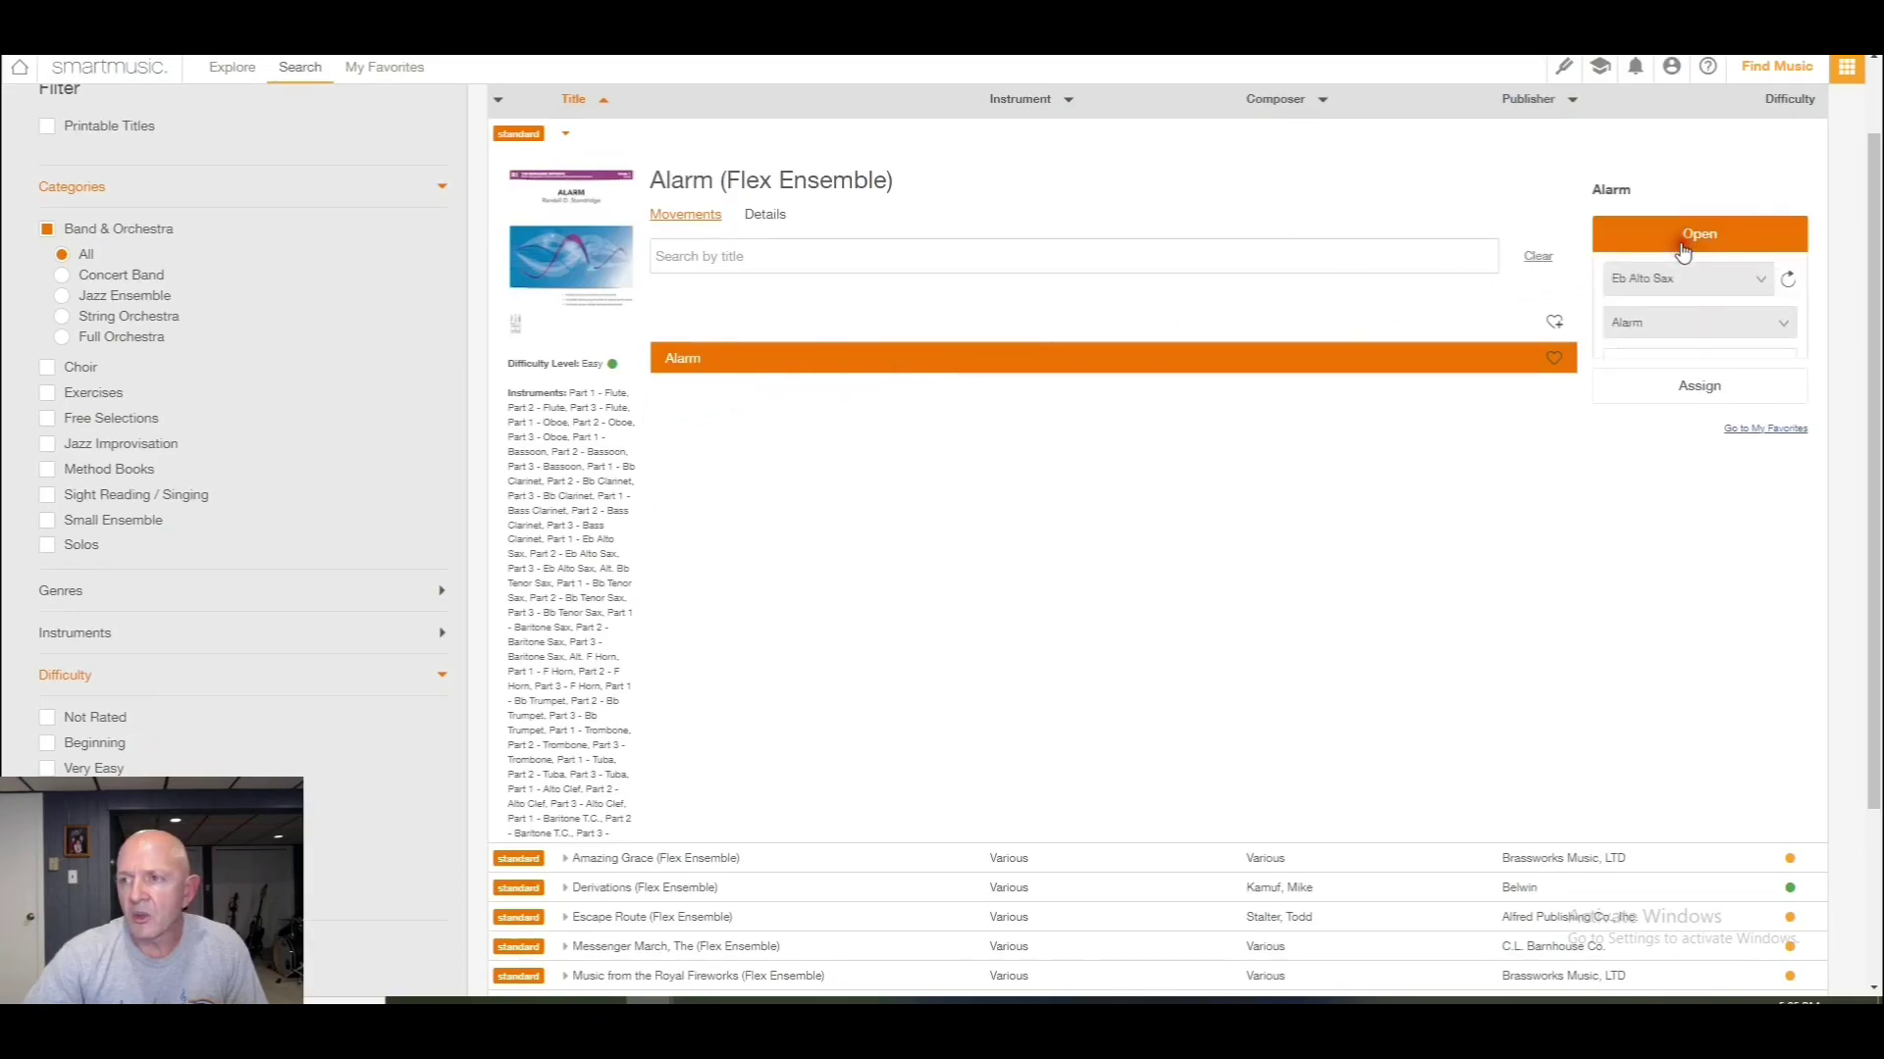
{"action": "left_click", "coordinate": [1788, 280]}
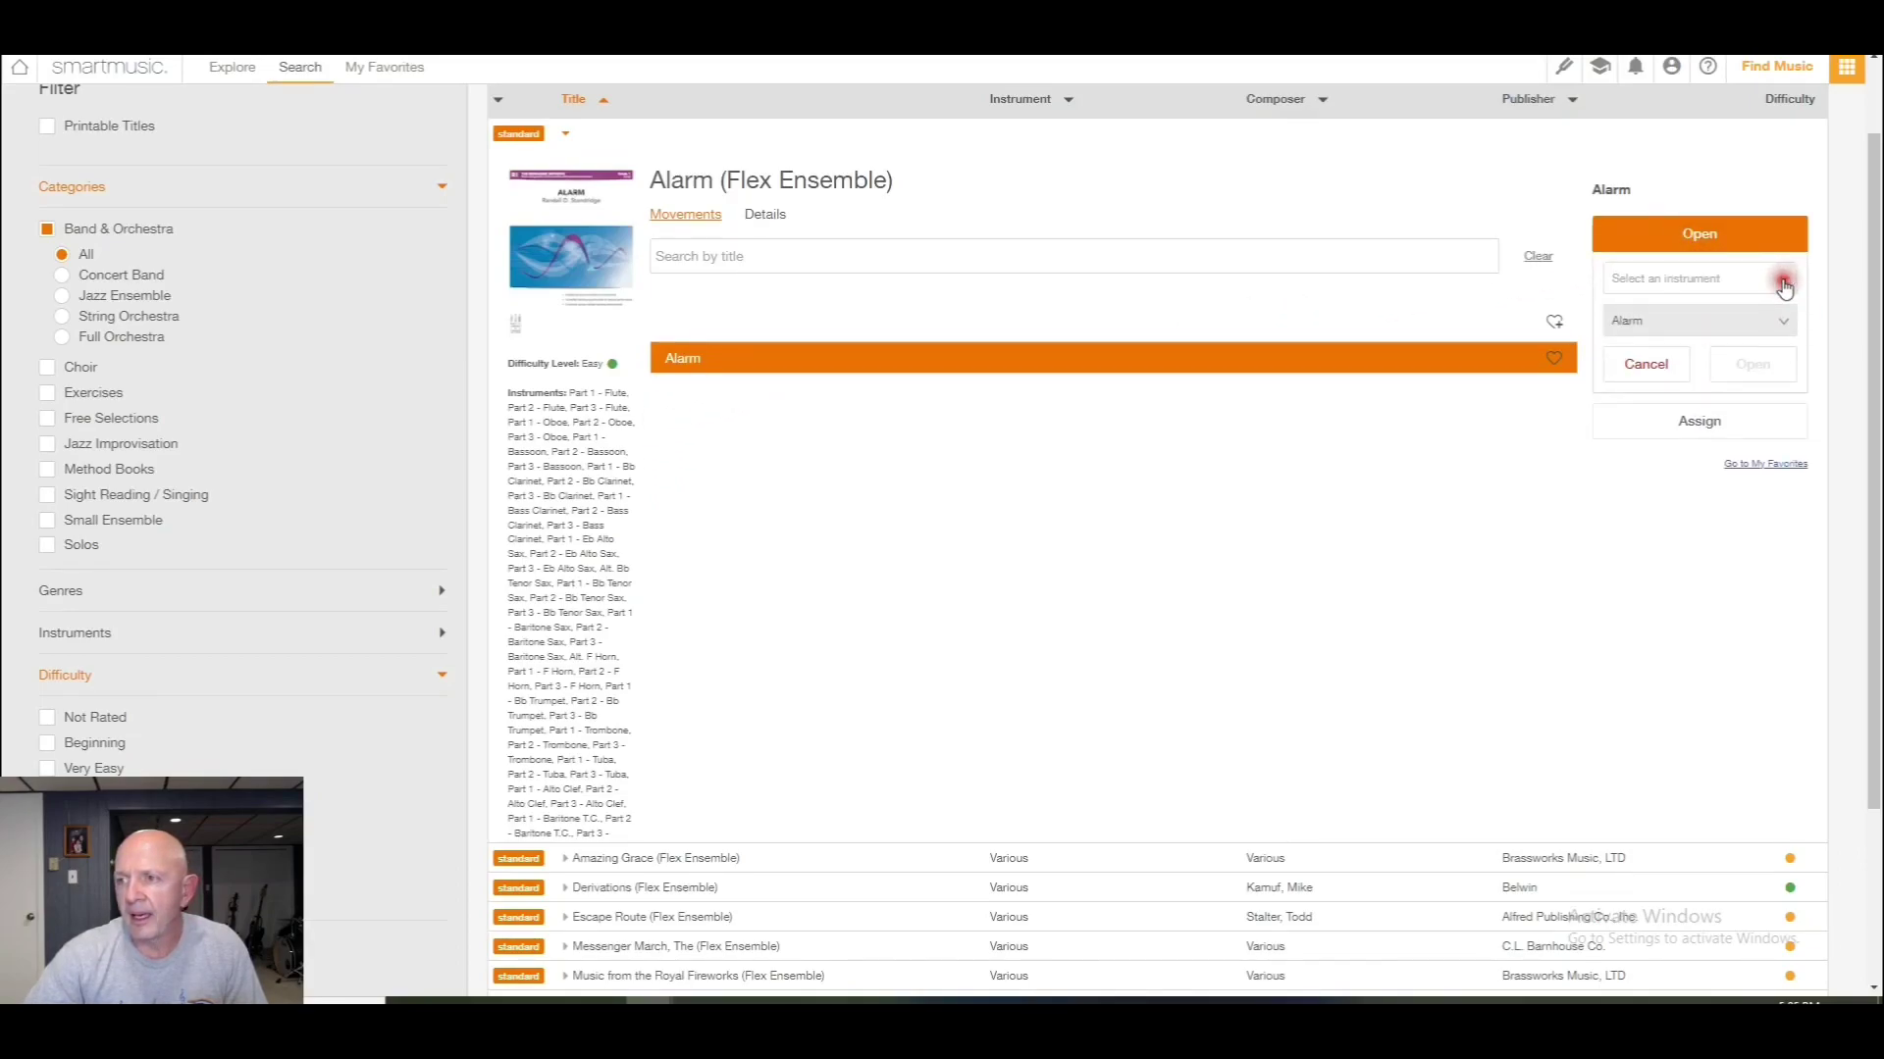
{"action": "left_click", "coordinate": [1778, 279]}
{"action": "left_click", "coordinate": [1712, 343]}
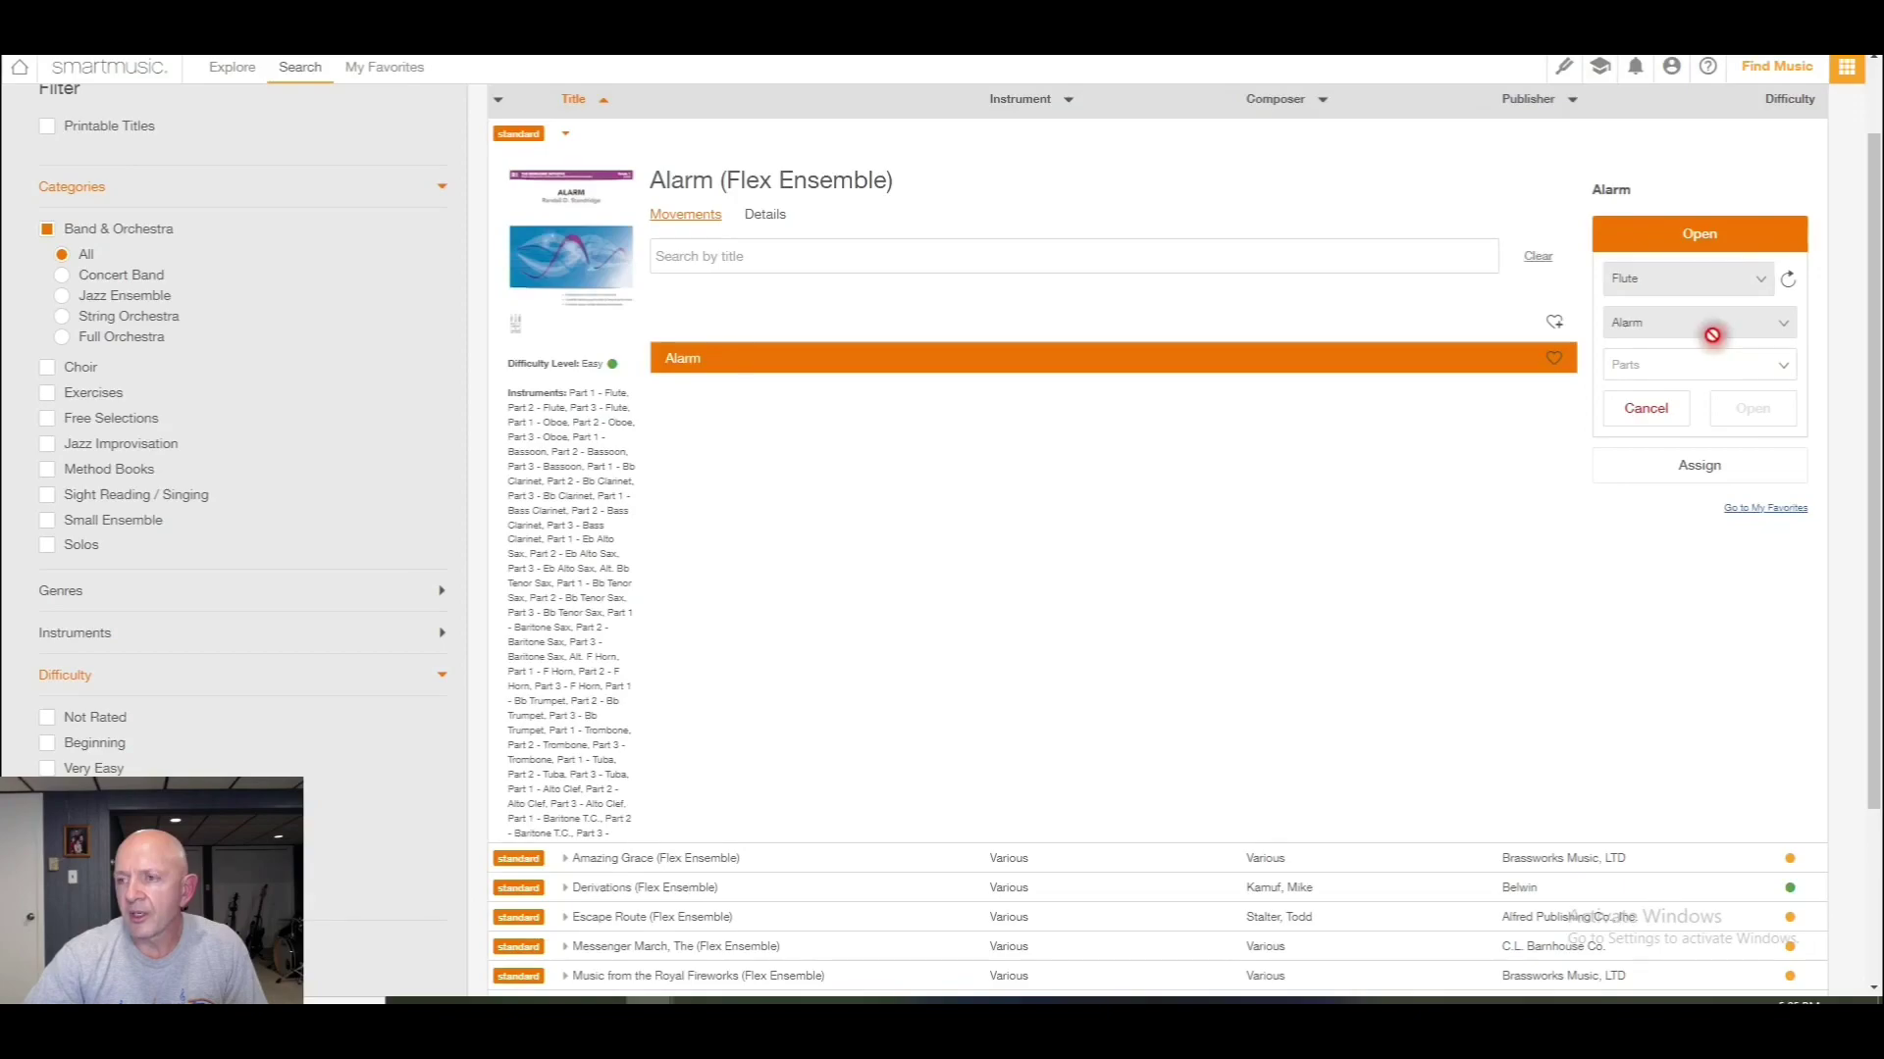
{"action": "left_click", "coordinate": [1778, 364]}
{"action": "left_click", "coordinate": [1740, 425]}
{"action": "left_click", "coordinate": [1749, 408]}
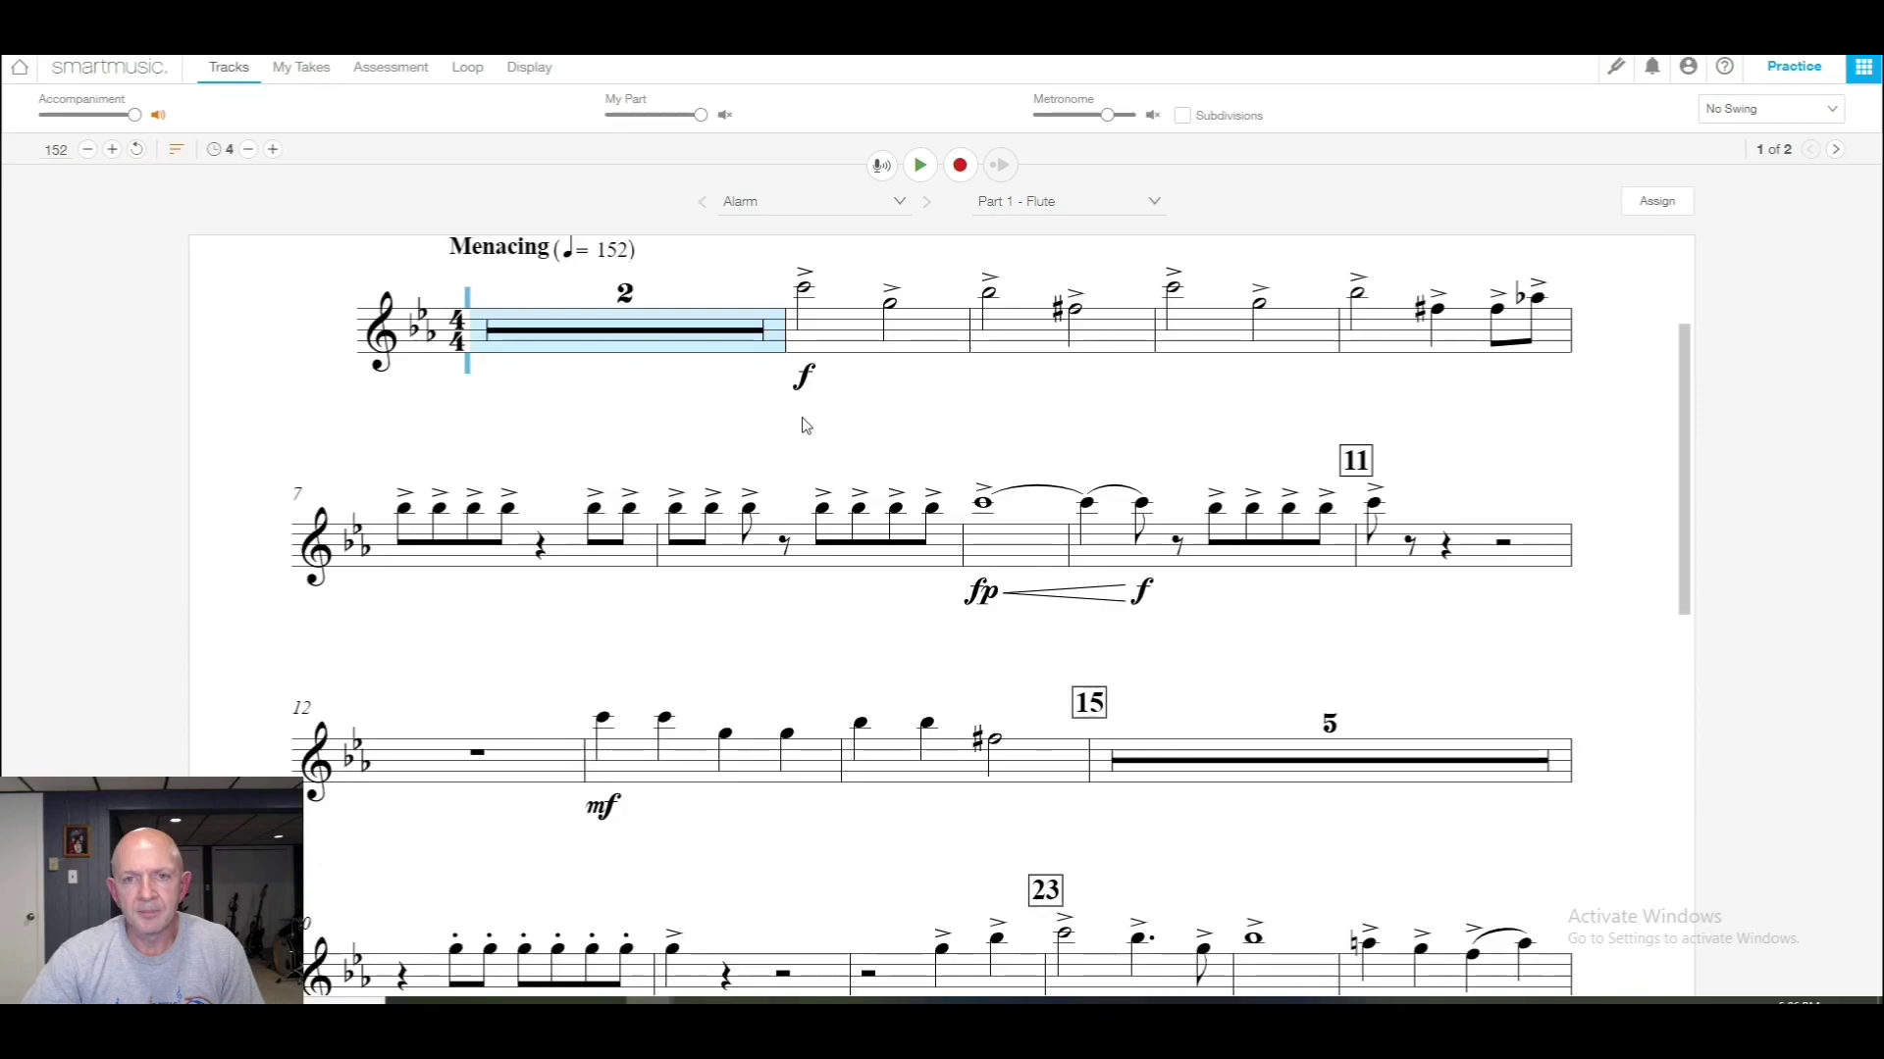
Step: Compare the flute parts of Alarm by displaying Part 1 - Flute followed by Part 3 - Flute
{"action": "left_click", "coordinate": [845, 610]}
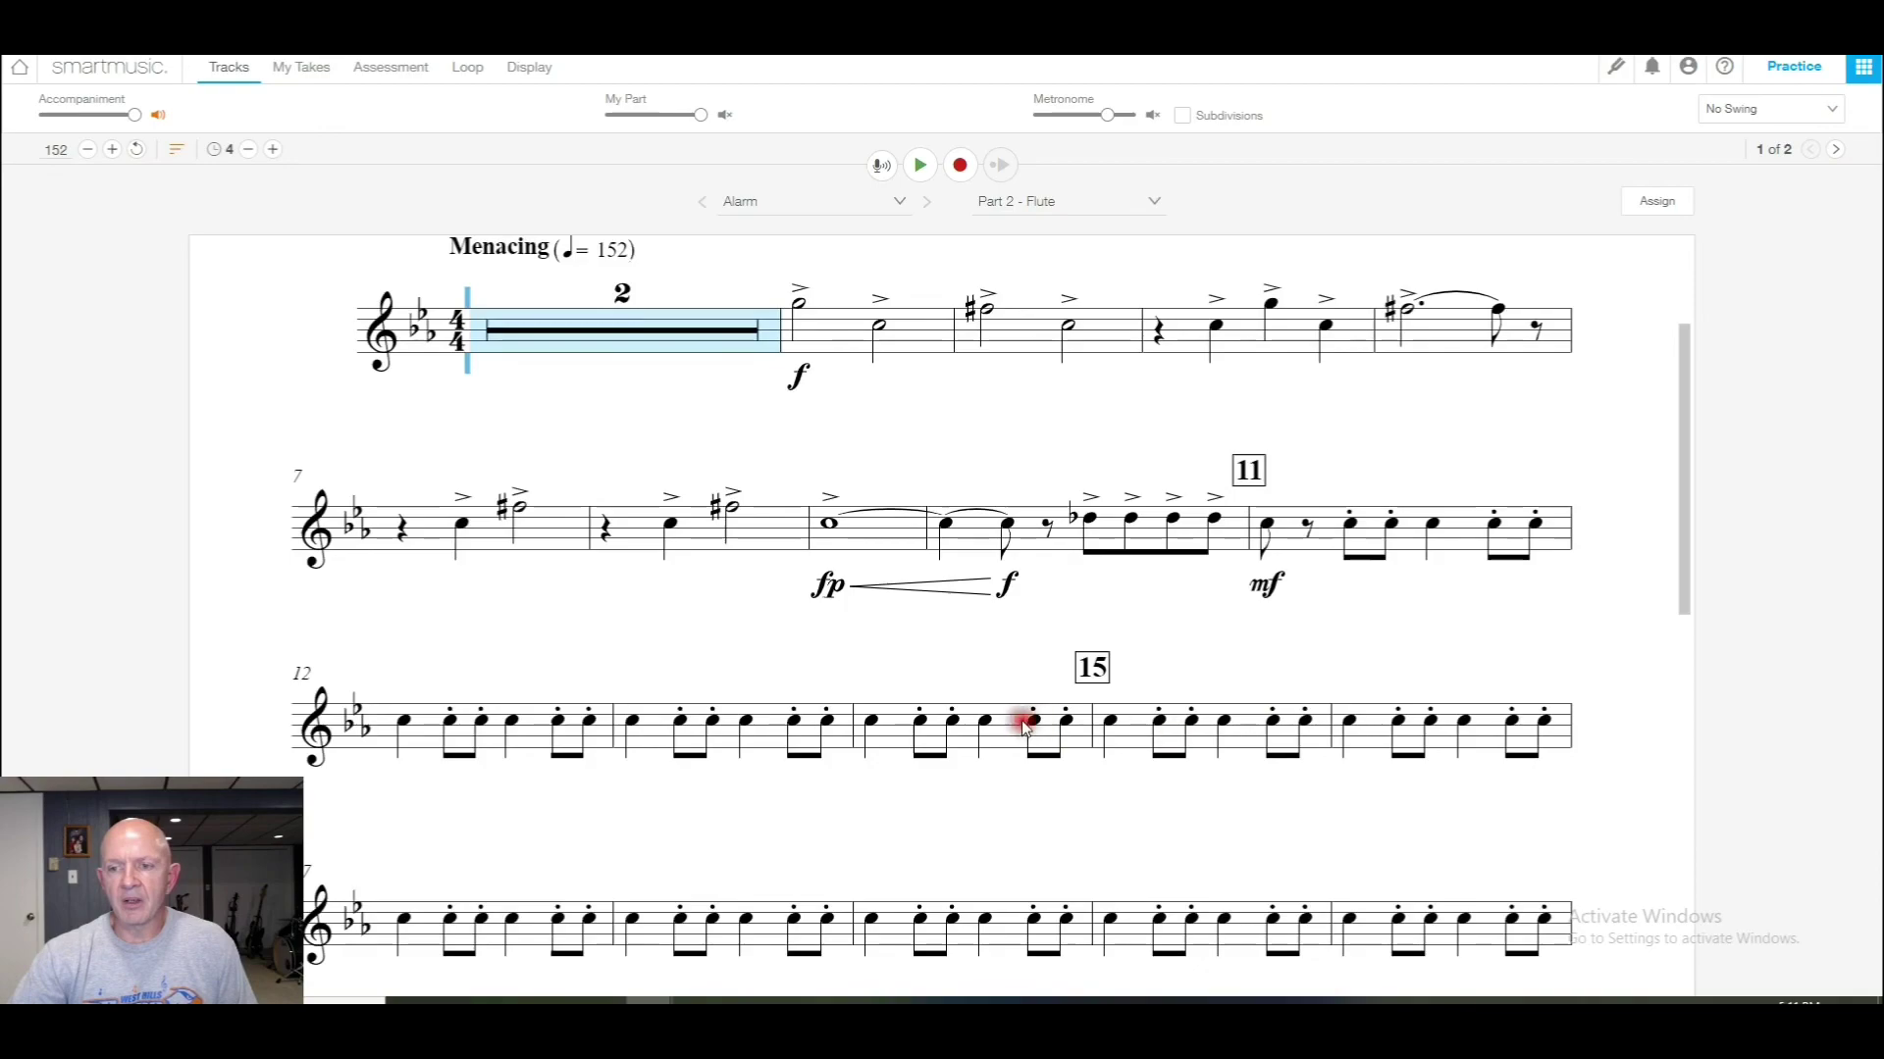
{"action": "left_click", "coordinate": [1152, 204]}
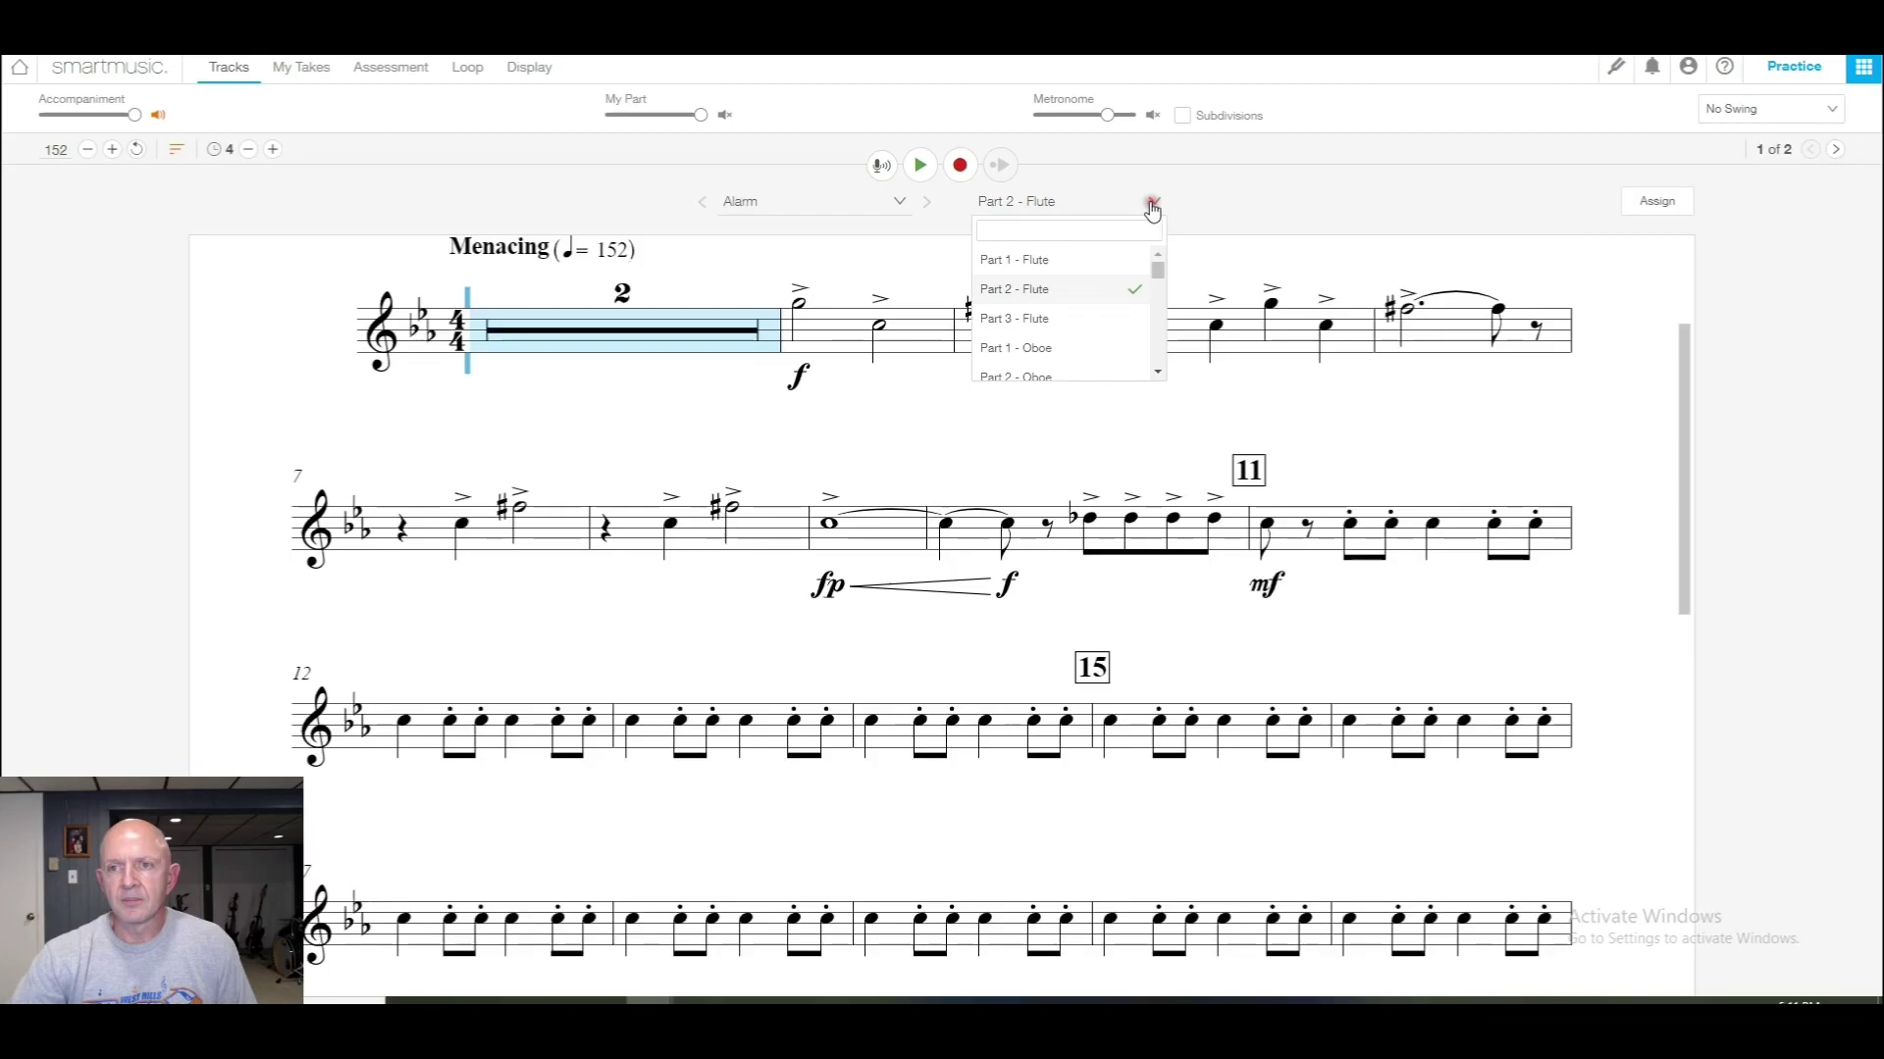
{"action": "left_click", "coordinate": [1110, 272]}
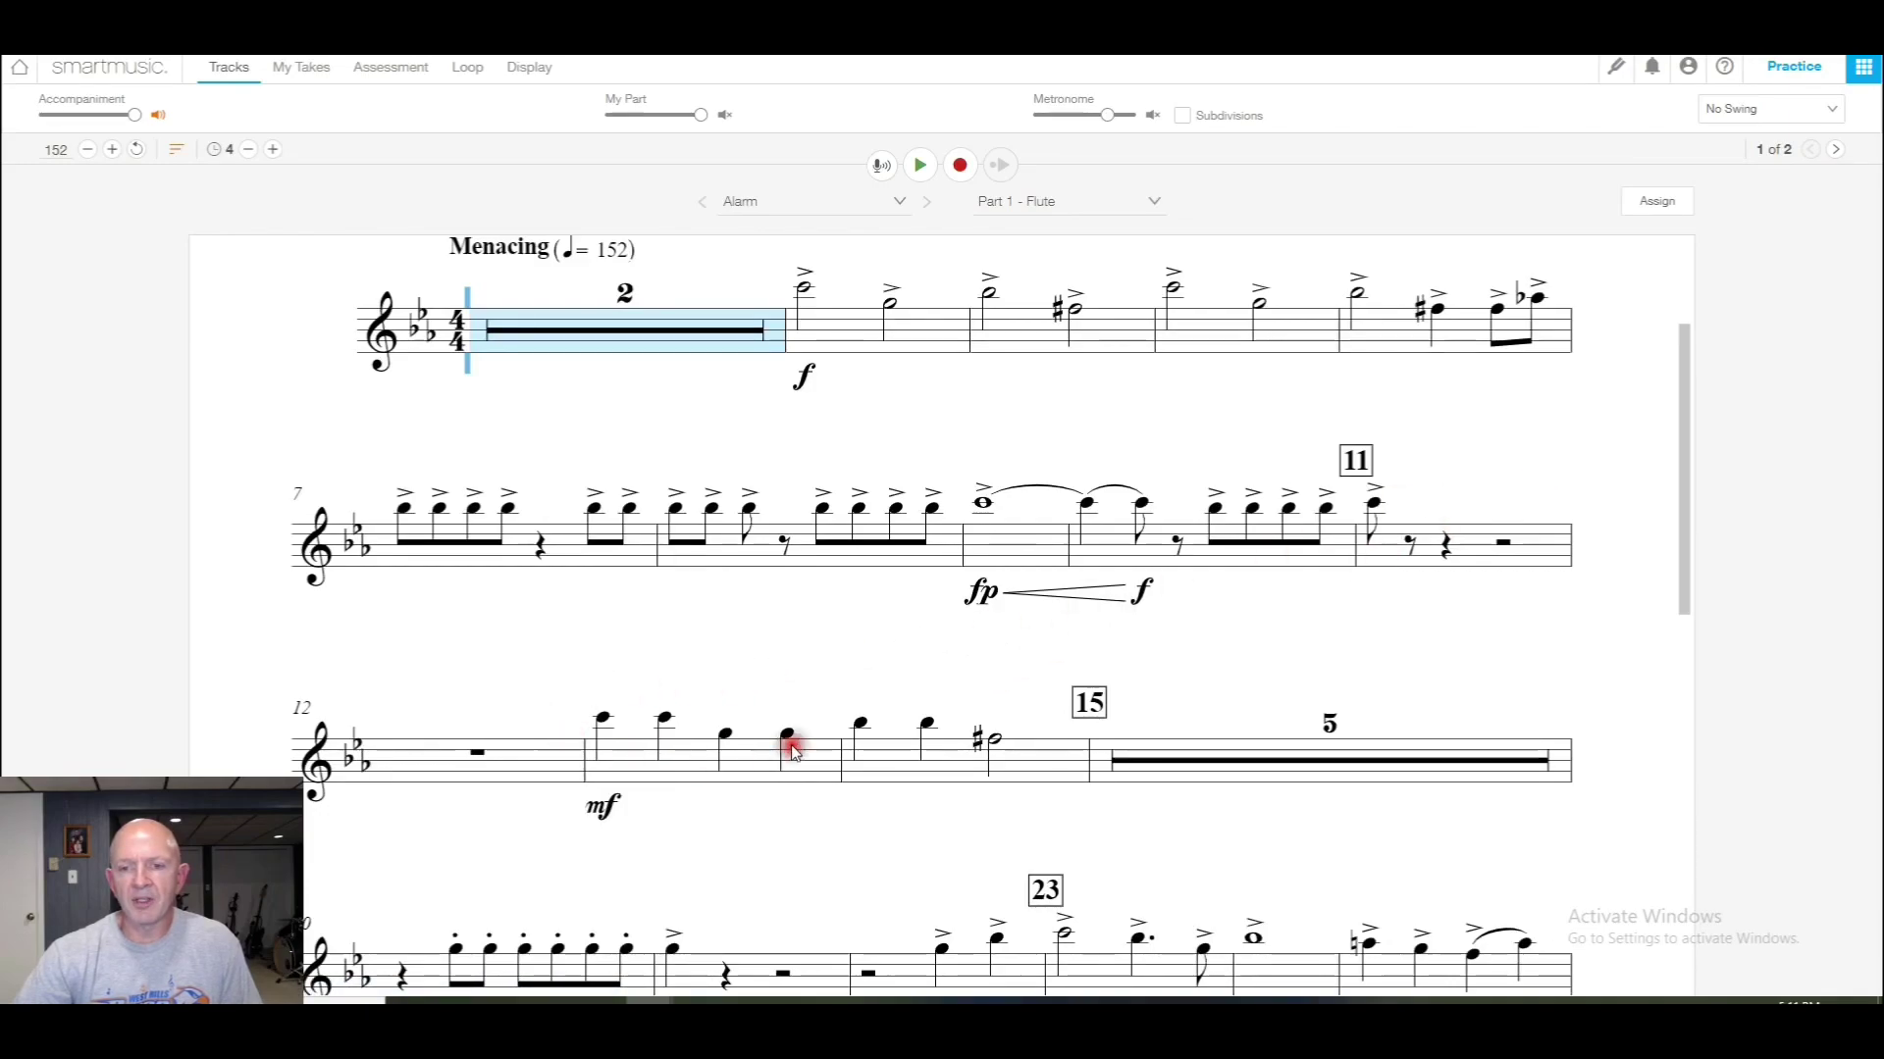
{"action": "left_click", "coordinate": [1135, 199]}
{"action": "left_click", "coordinate": [1075, 327]}
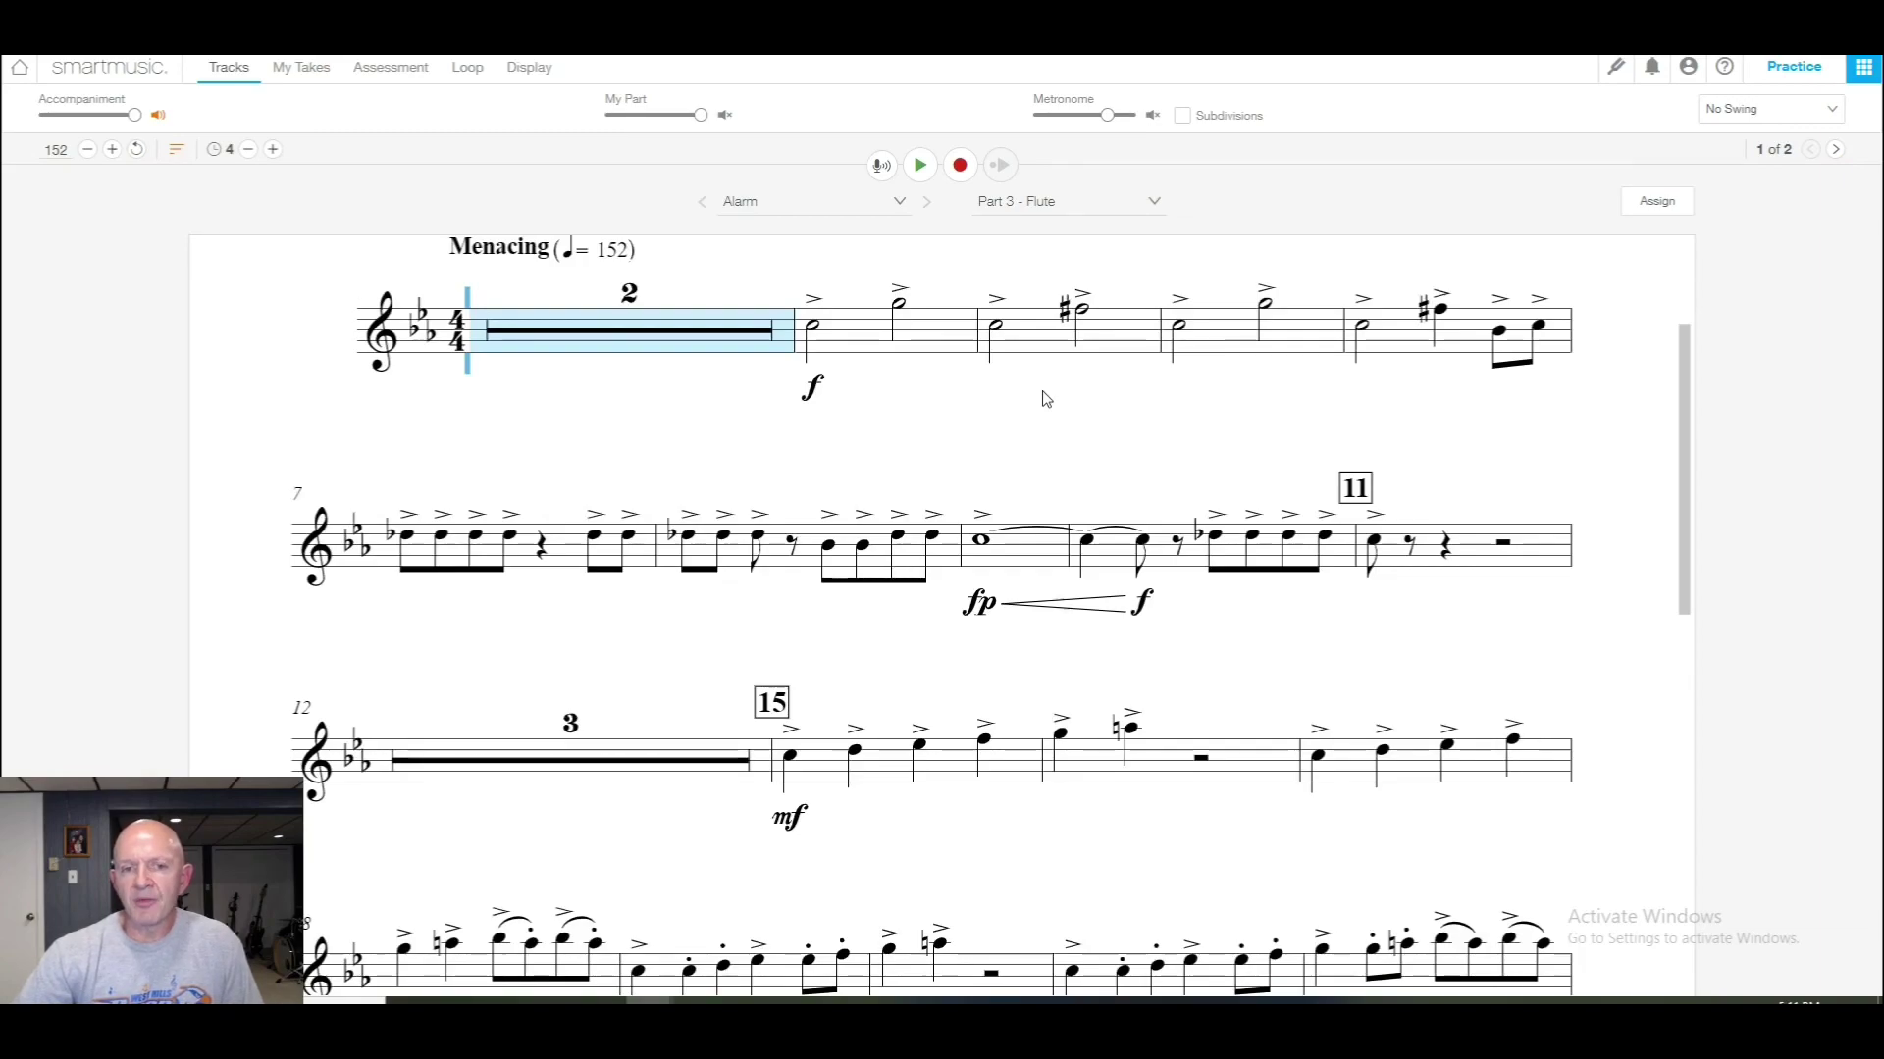
{"action": "left_click", "coordinate": [845, 456]}
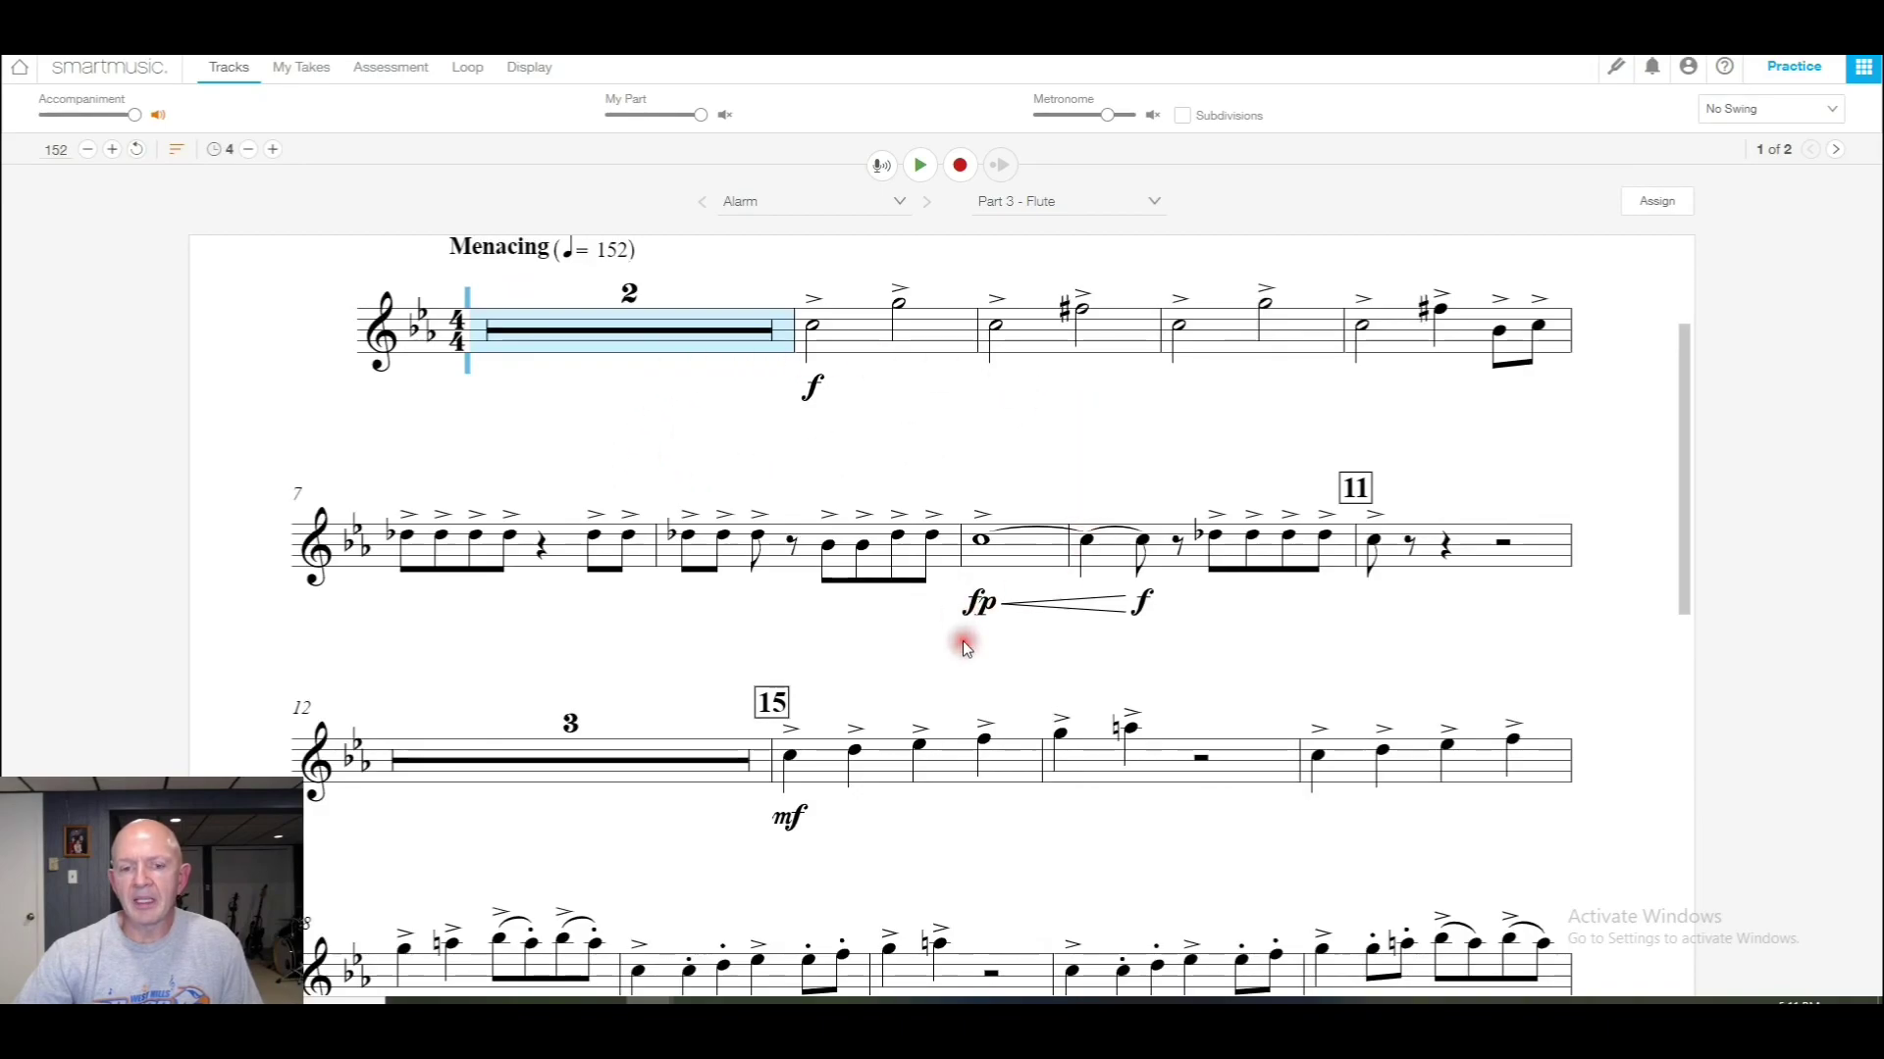